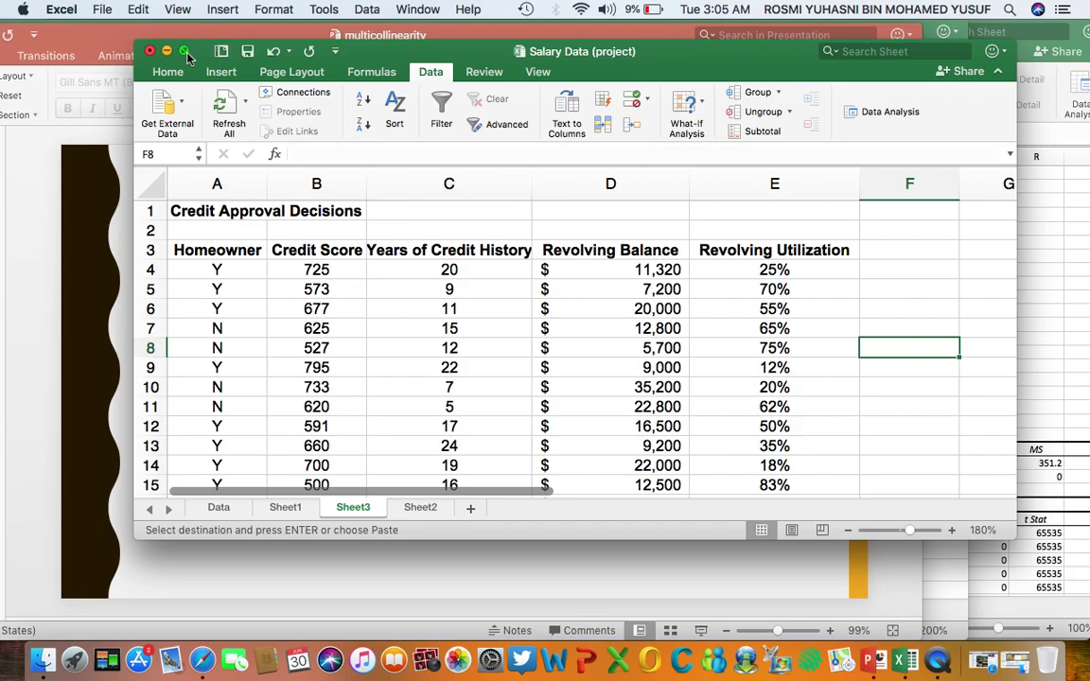
Step: Expand the Salary Data workbook to full screen with the data commands showing
click(187, 52)
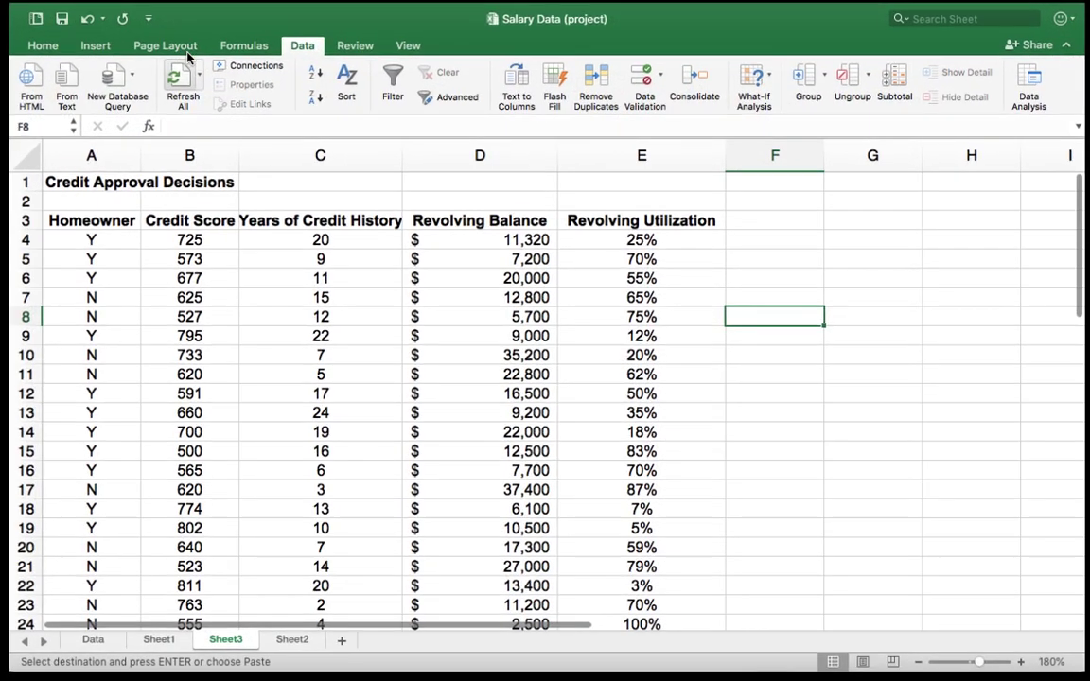
mouse_move(472, 8)
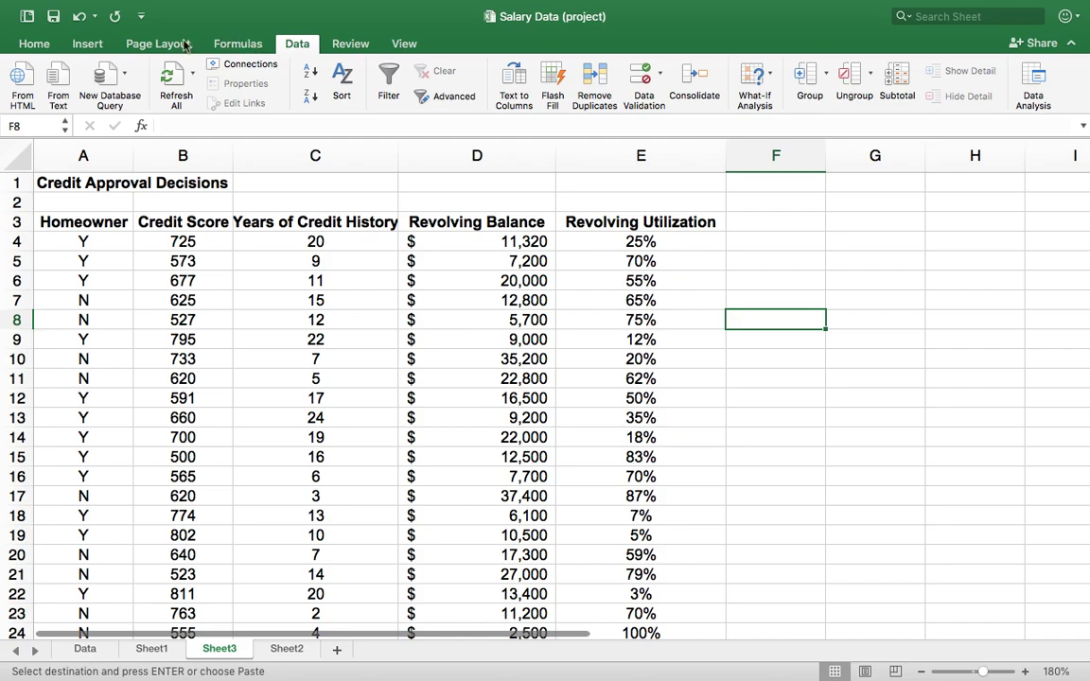
click(298, 47)
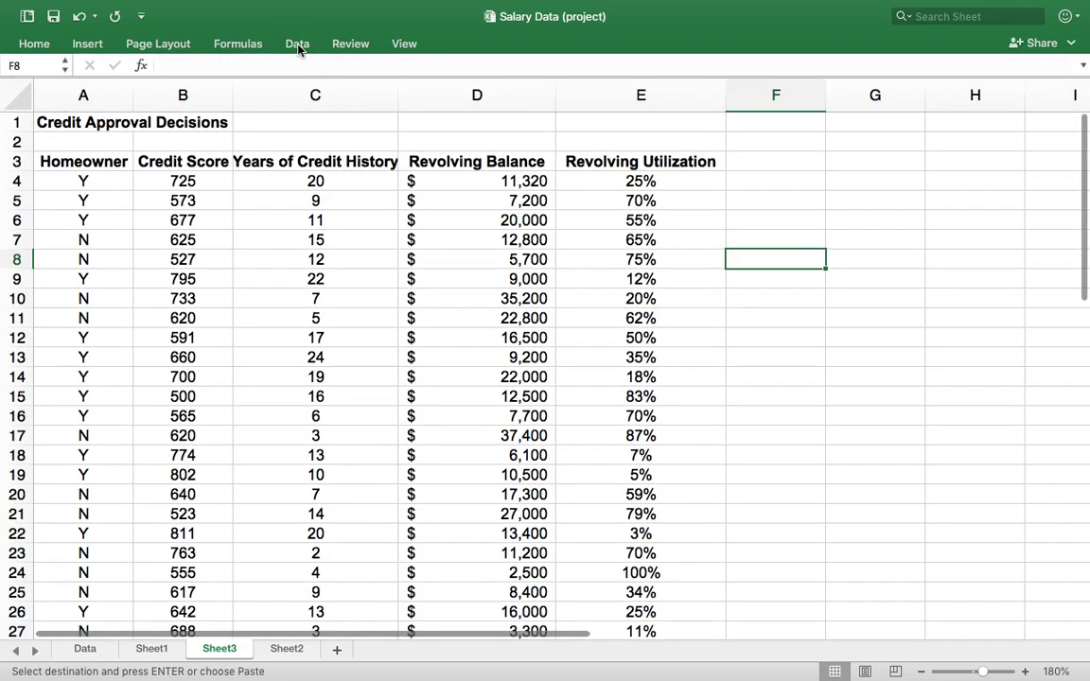
click(293, 45)
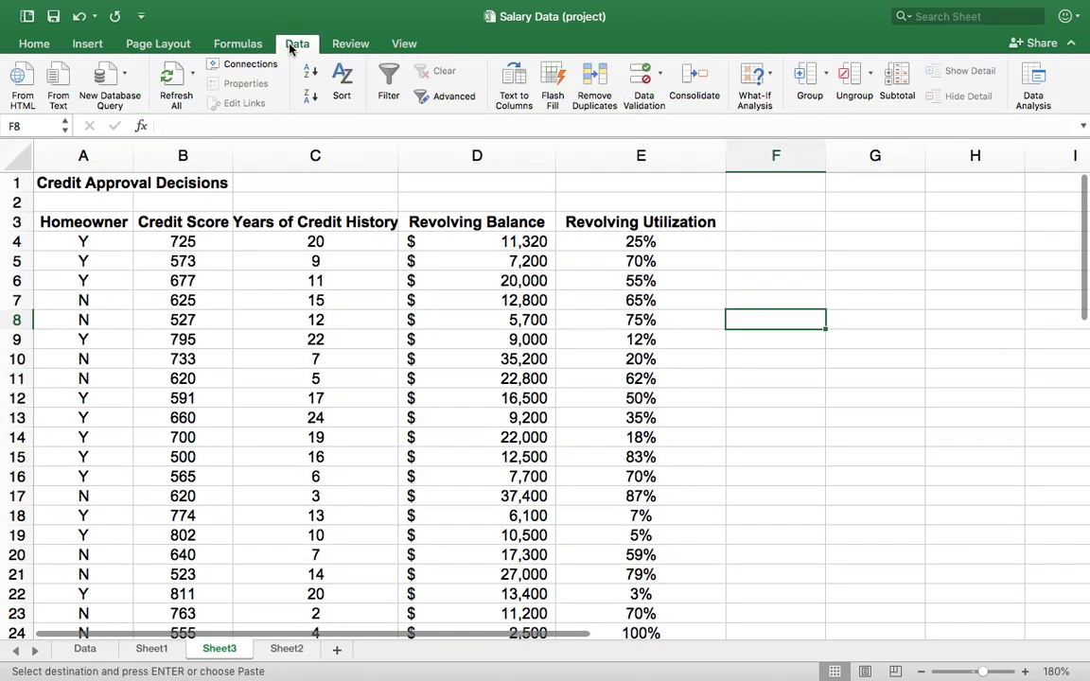
Step: Open the Correlation tool from the data analysis tools and move its dialog clear of the data table
click(1032, 76)
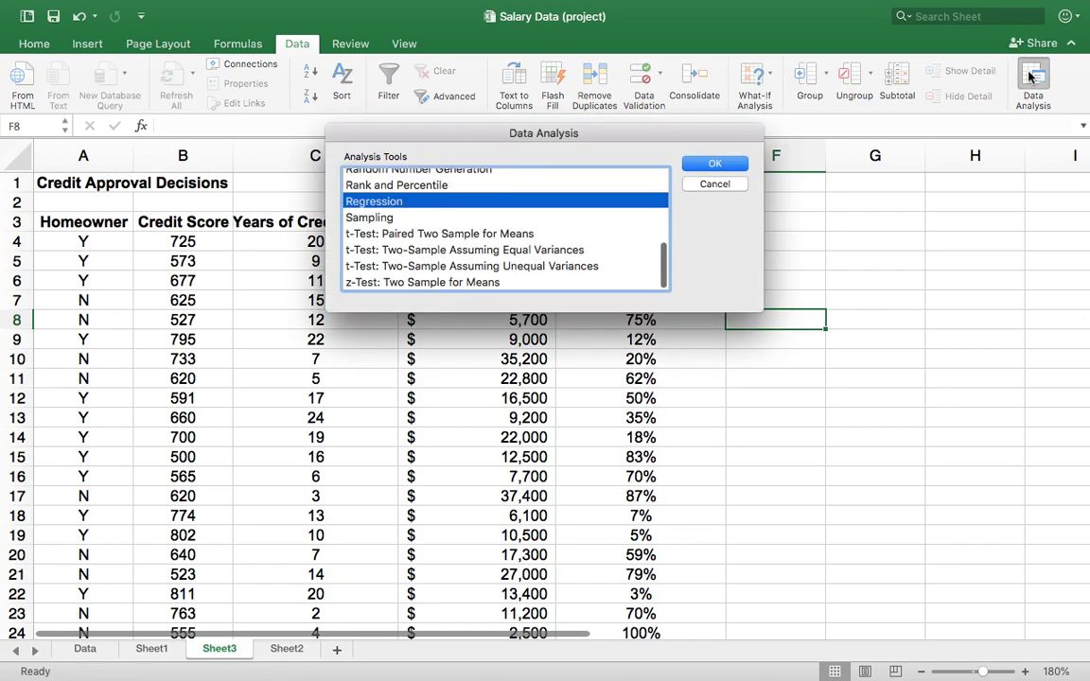
scroll(417, 200, up, 5)
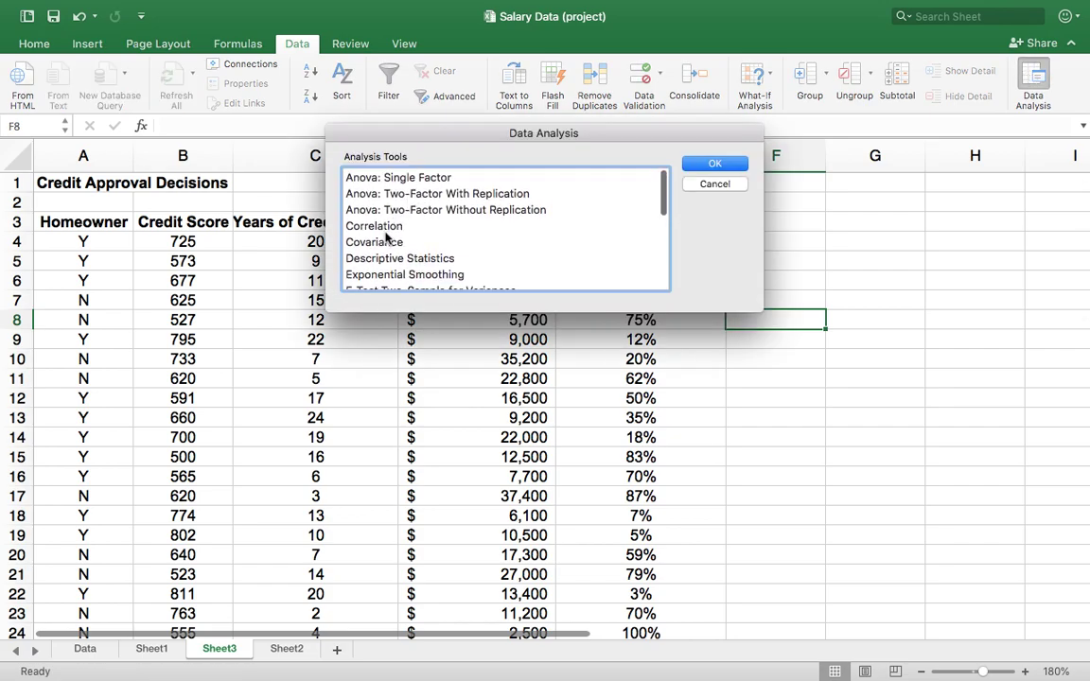
click(387, 231)
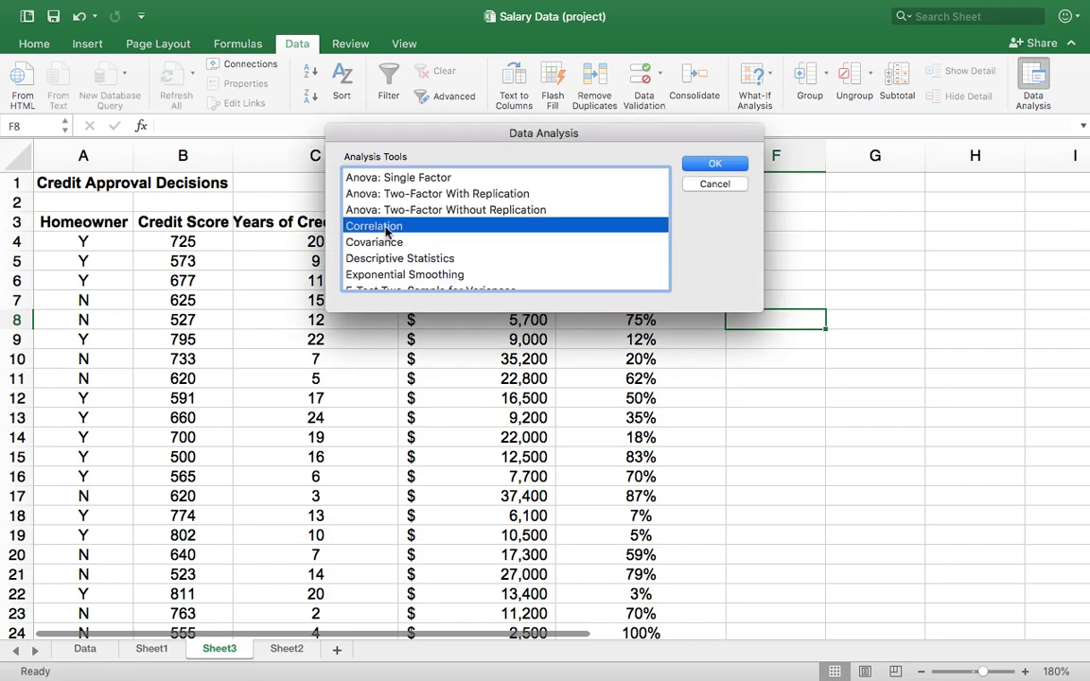
click(708, 165)
drag(517, 118, 852, 205)
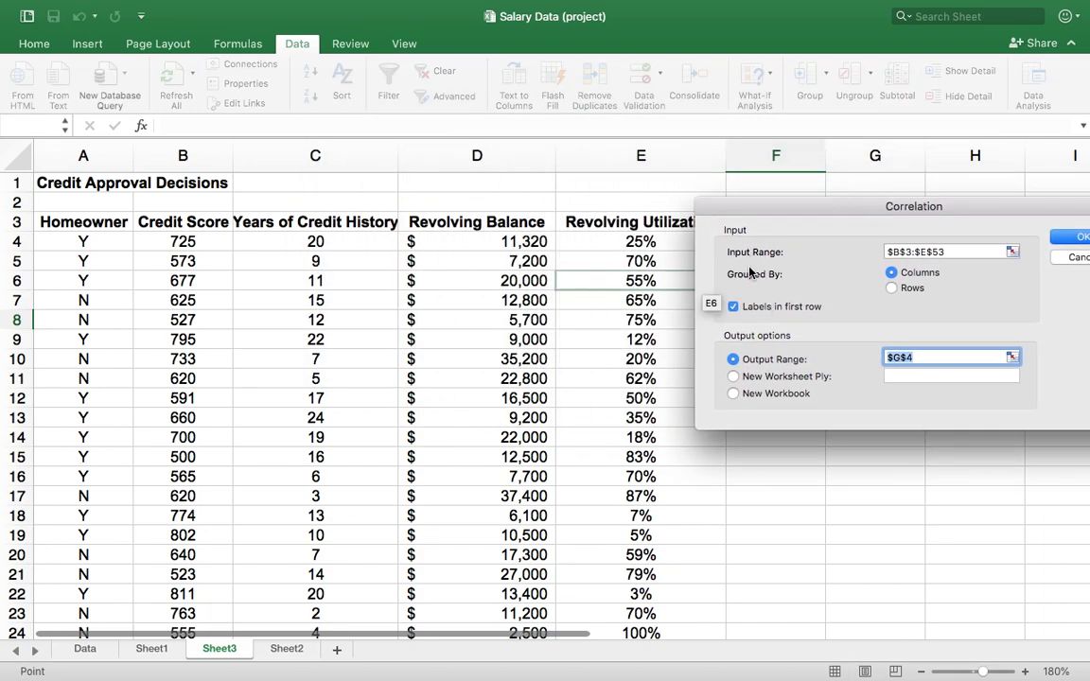
drag(972, 254, 886, 253)
key(BackSpace)
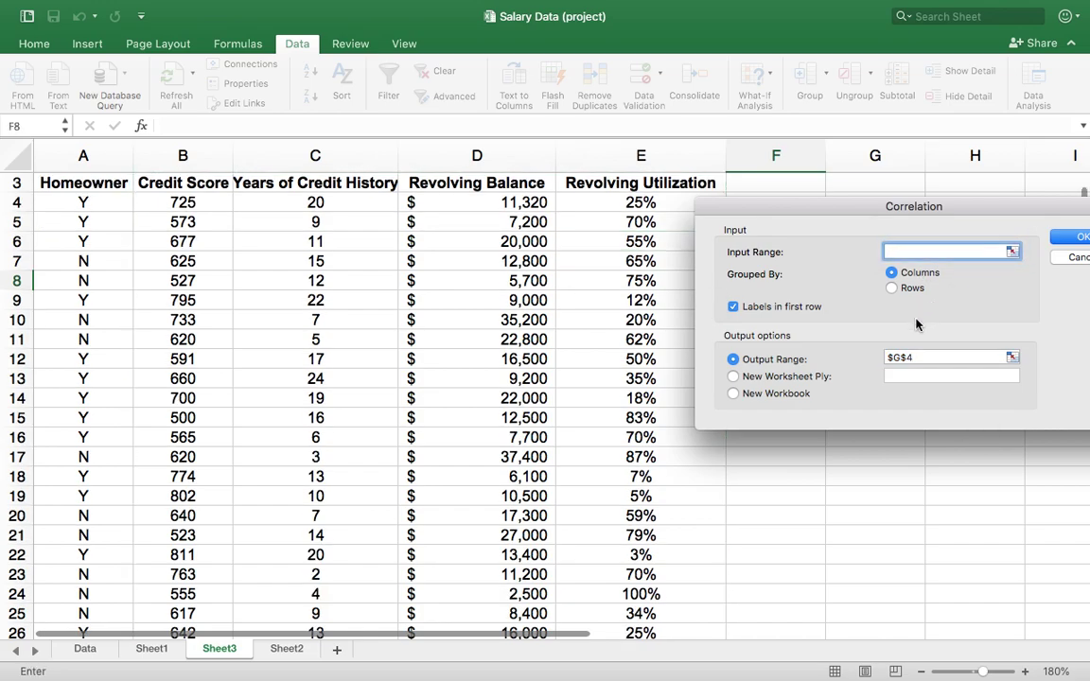
drag(919, 357, 888, 358)
key(BackSpace)
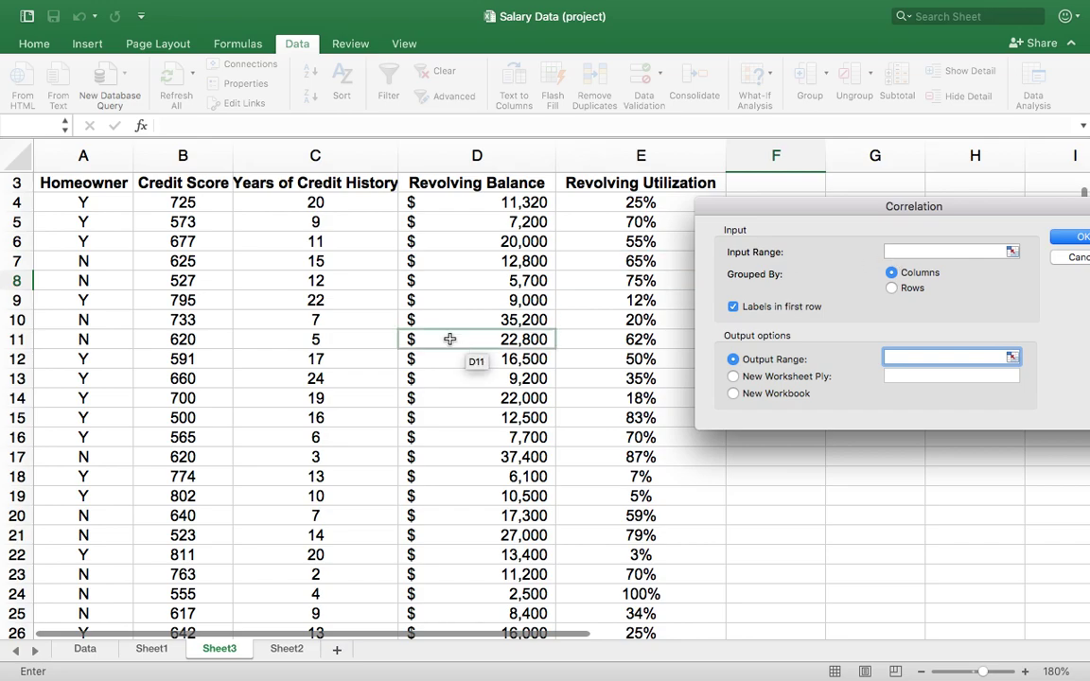
scroll(450, 345, up, 2)
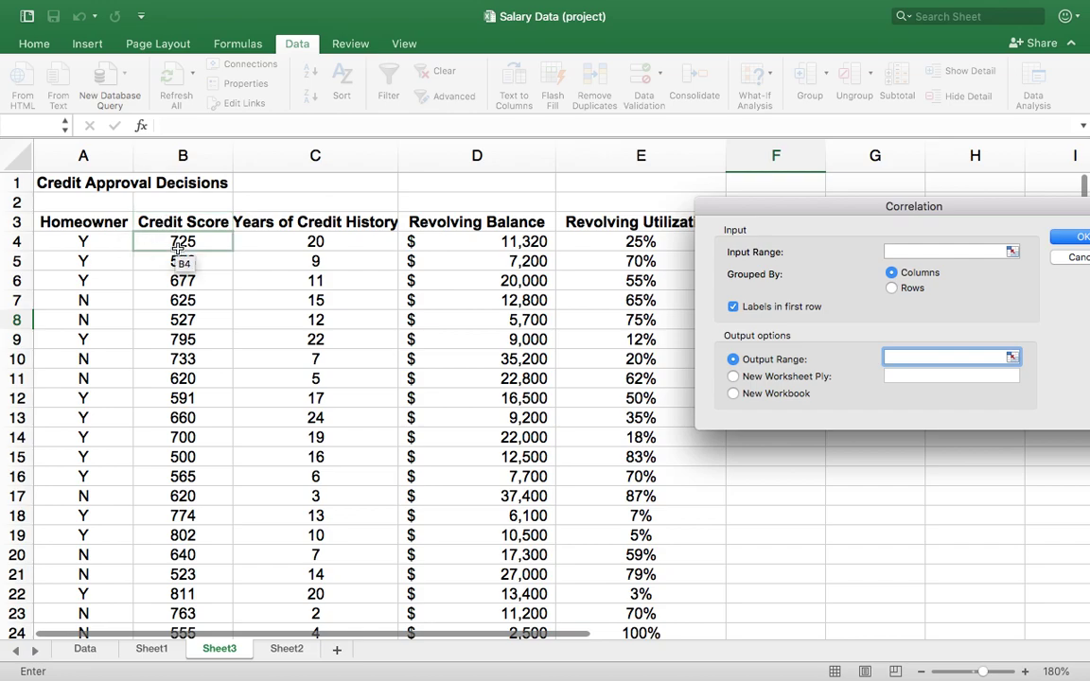
scroll(189, 224, right, 3)
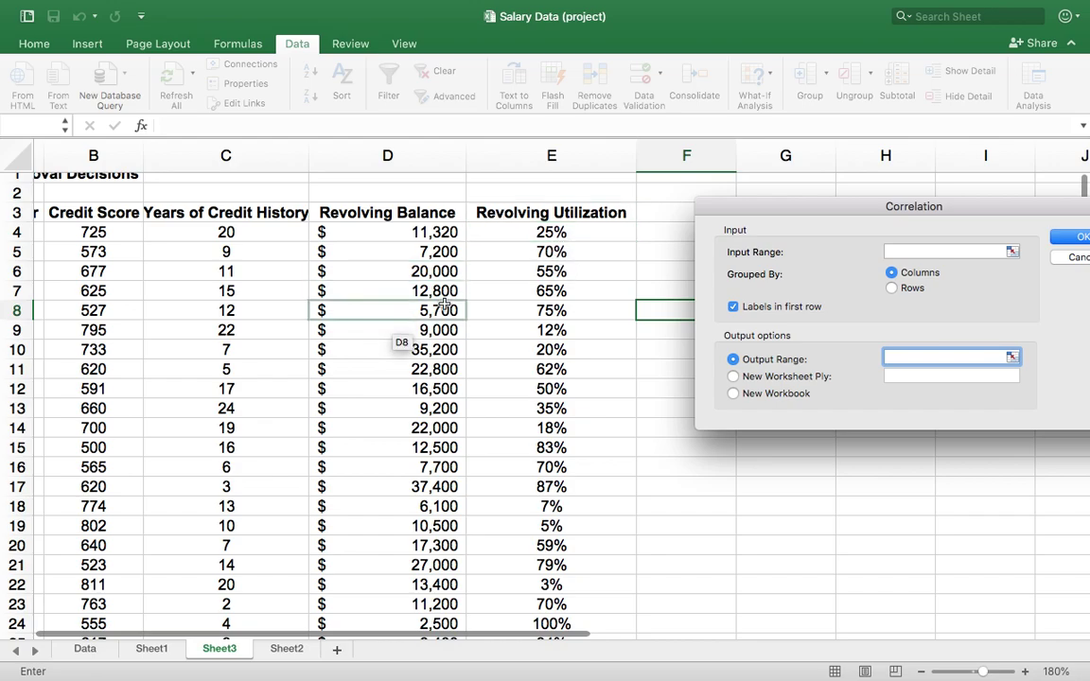
click(900, 250)
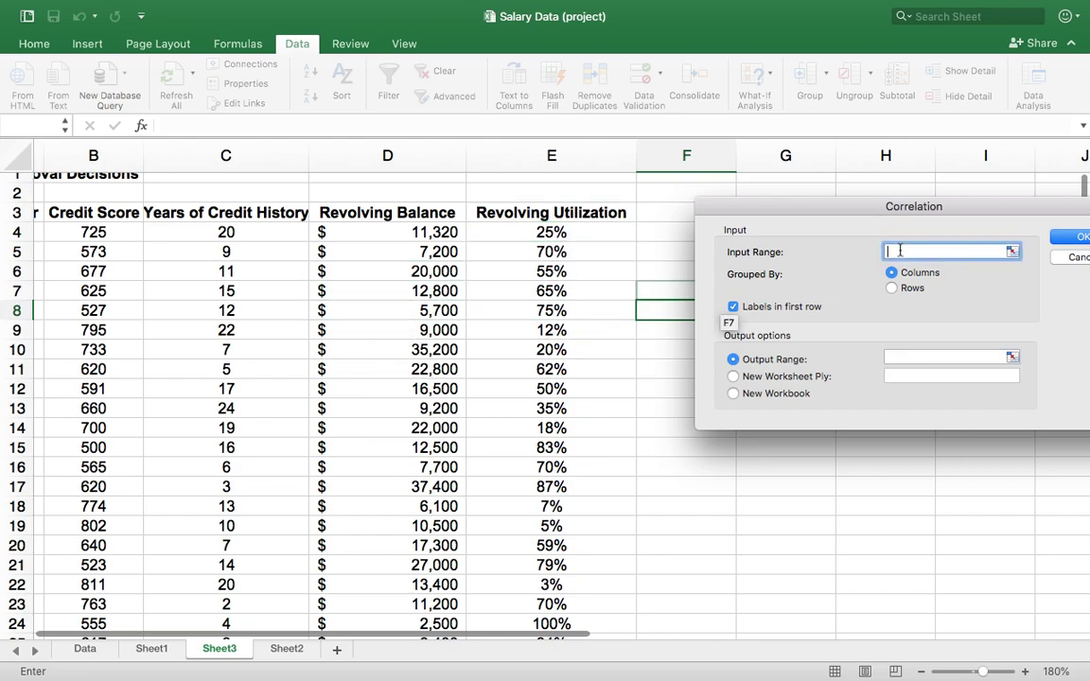
drag(87, 212, 540, 479)
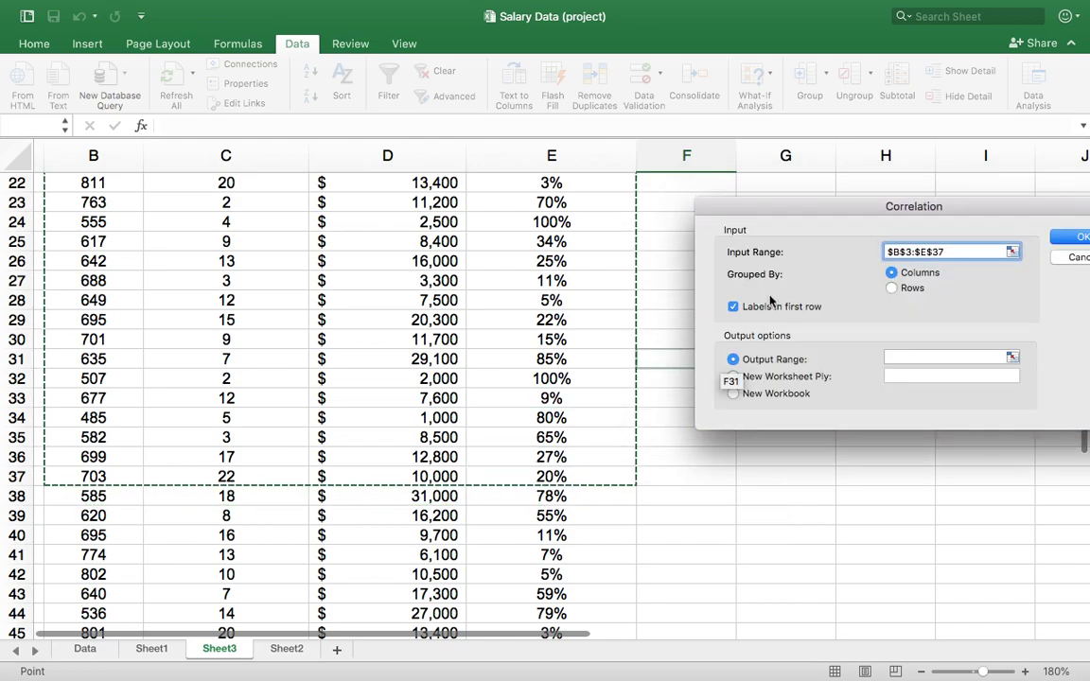
drag(886, 252, 970, 252)
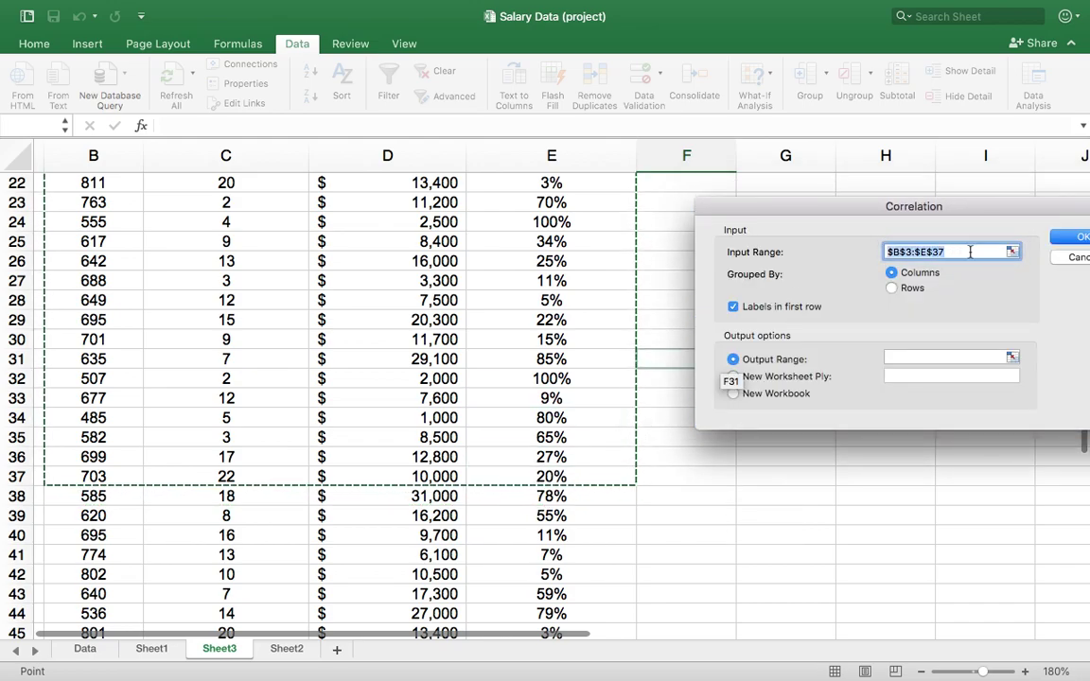
key(BackSpace)
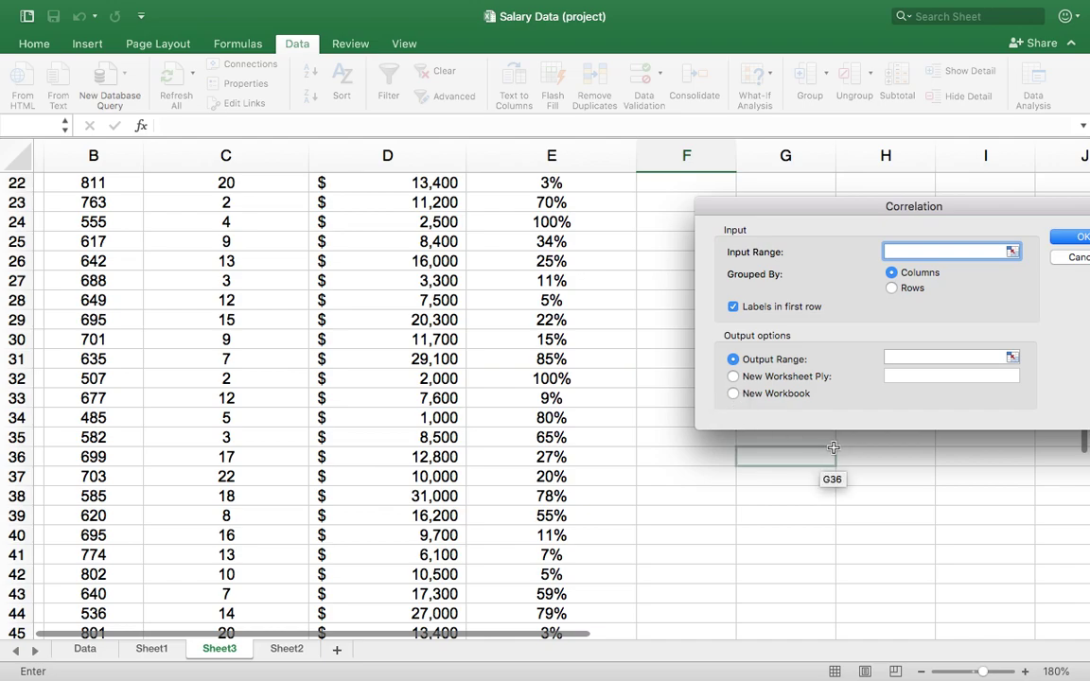
drag(871, 210, 698, 206)
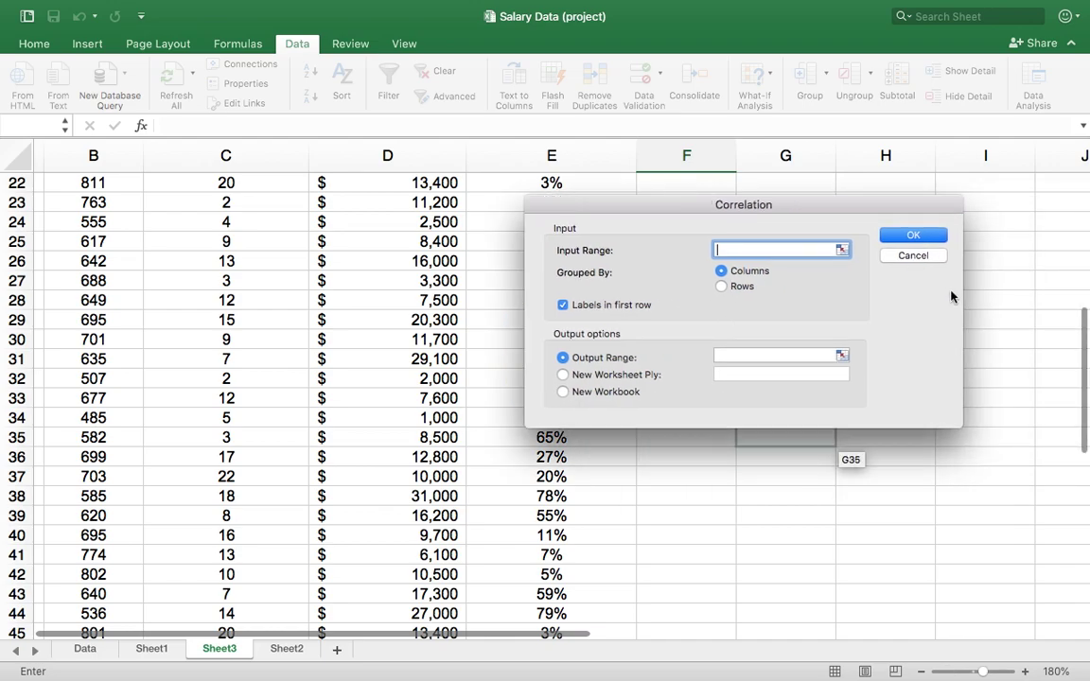
click(913, 256)
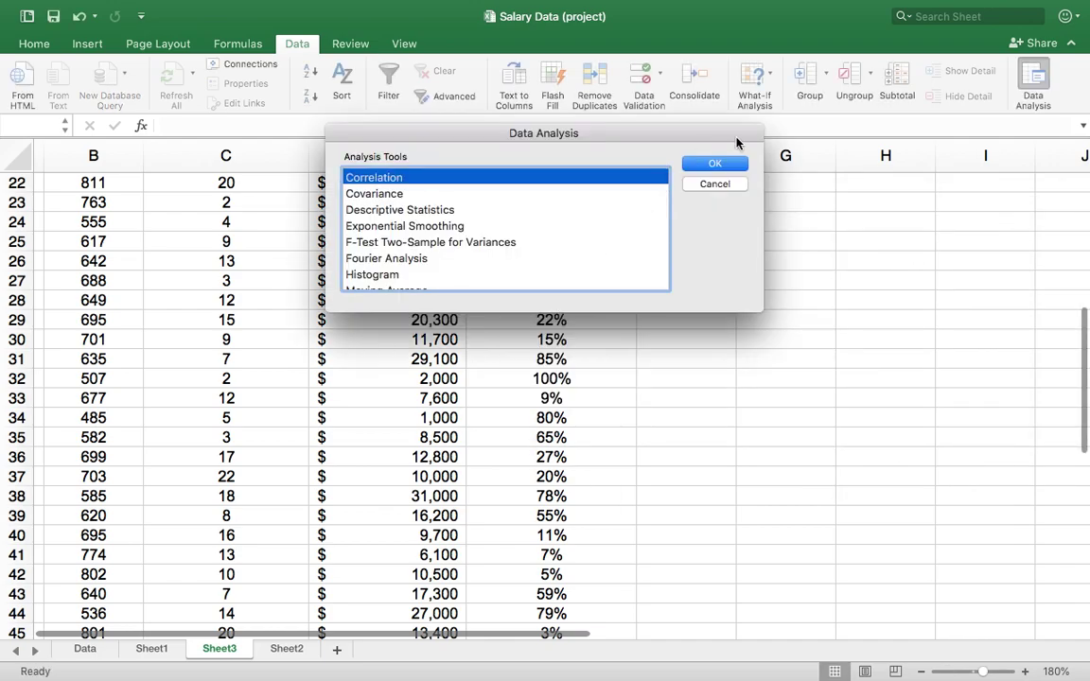
click(716, 184)
scroll(418, 356, up, 10)
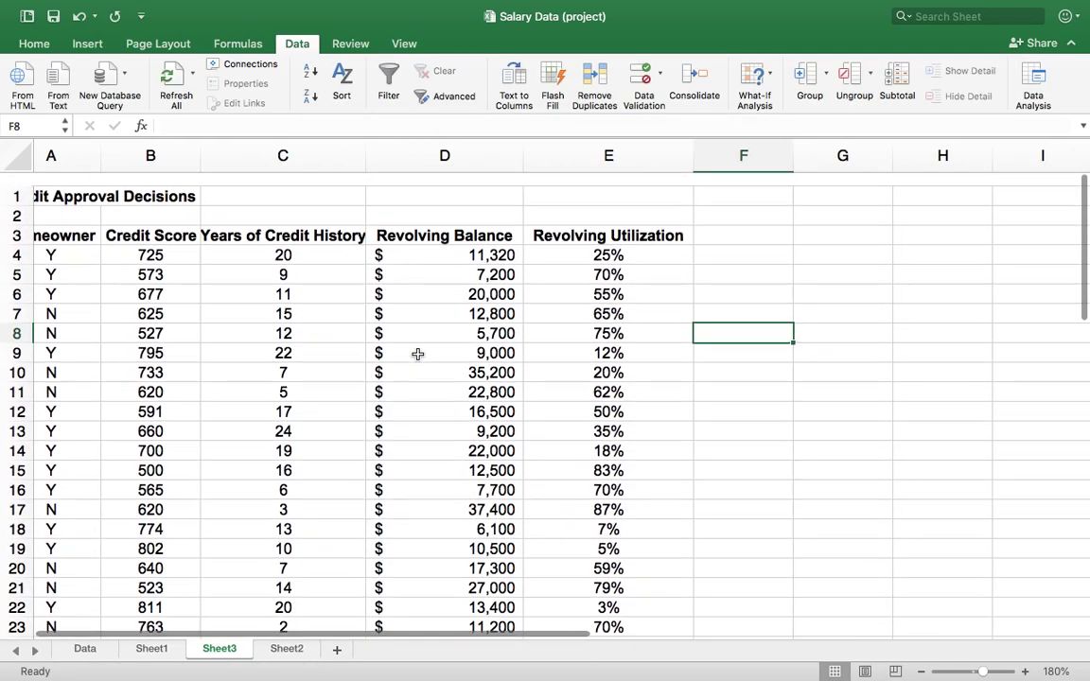
Step: Reopen the Correlation tool beside the full table and clear its prefilled input and output ranges
scroll(416, 354, down, 3)
scroll(416, 353, down, 5)
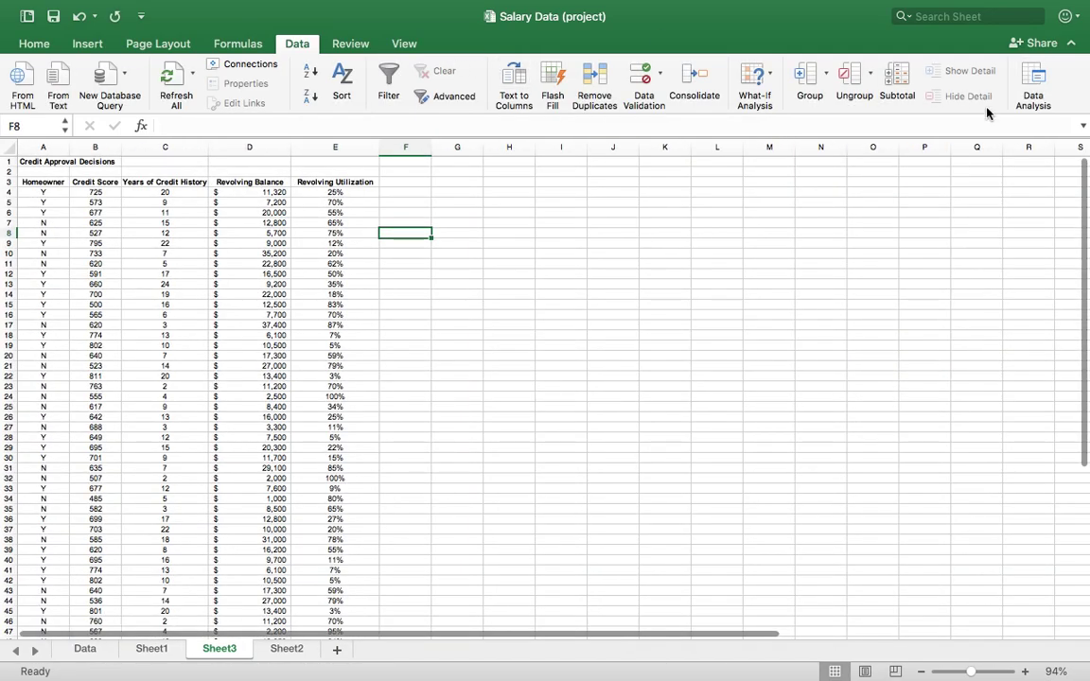
click(1032, 90)
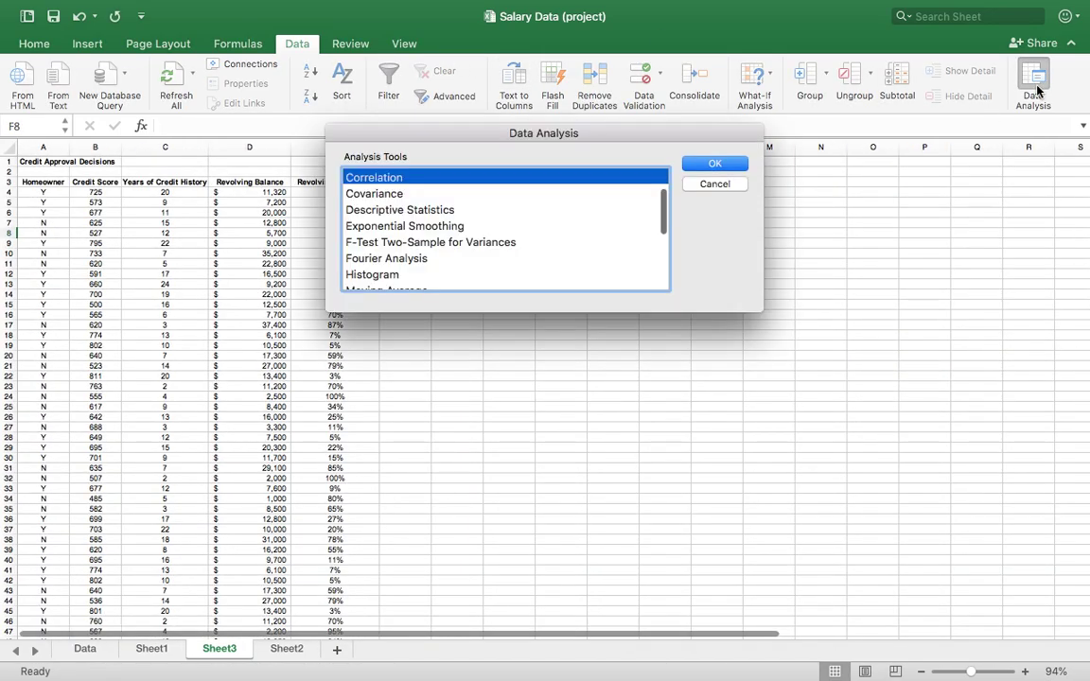
click(725, 161)
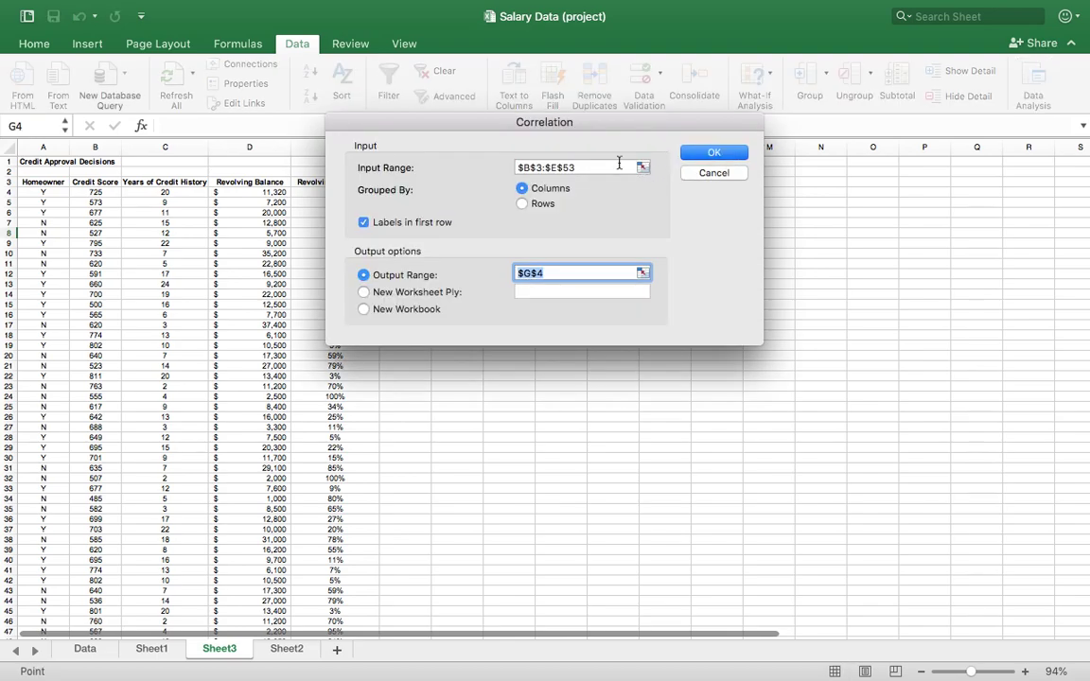
click(614, 164)
key(super+a)
key(BackSpace)
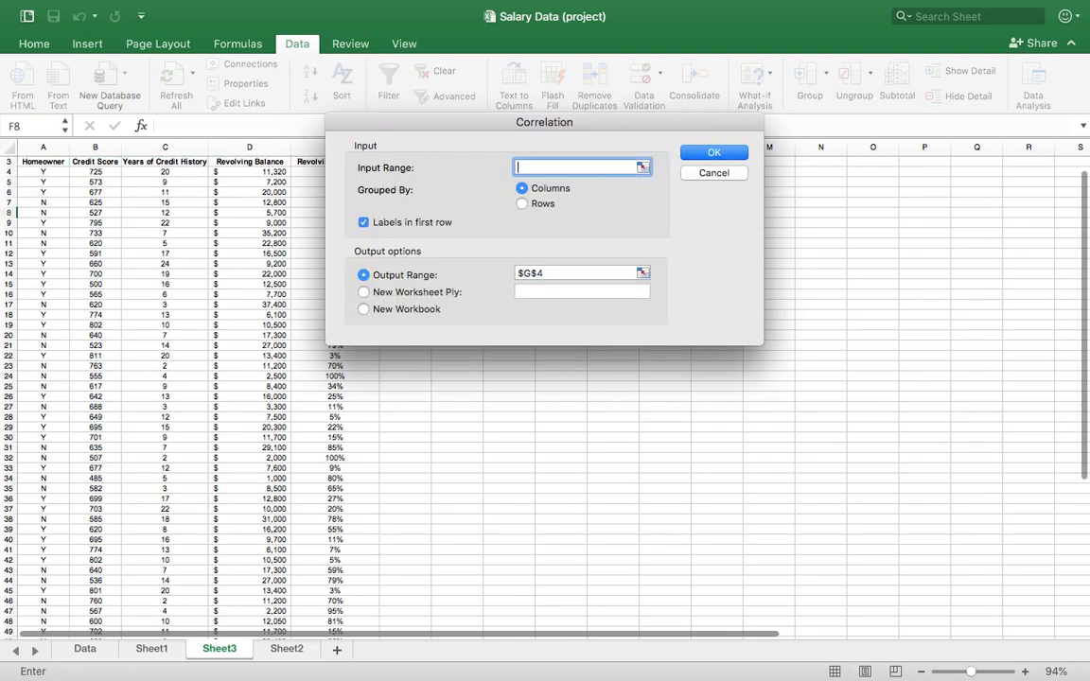
click(565, 273)
key(BackSpace)
drag(459, 138, 726, 182)
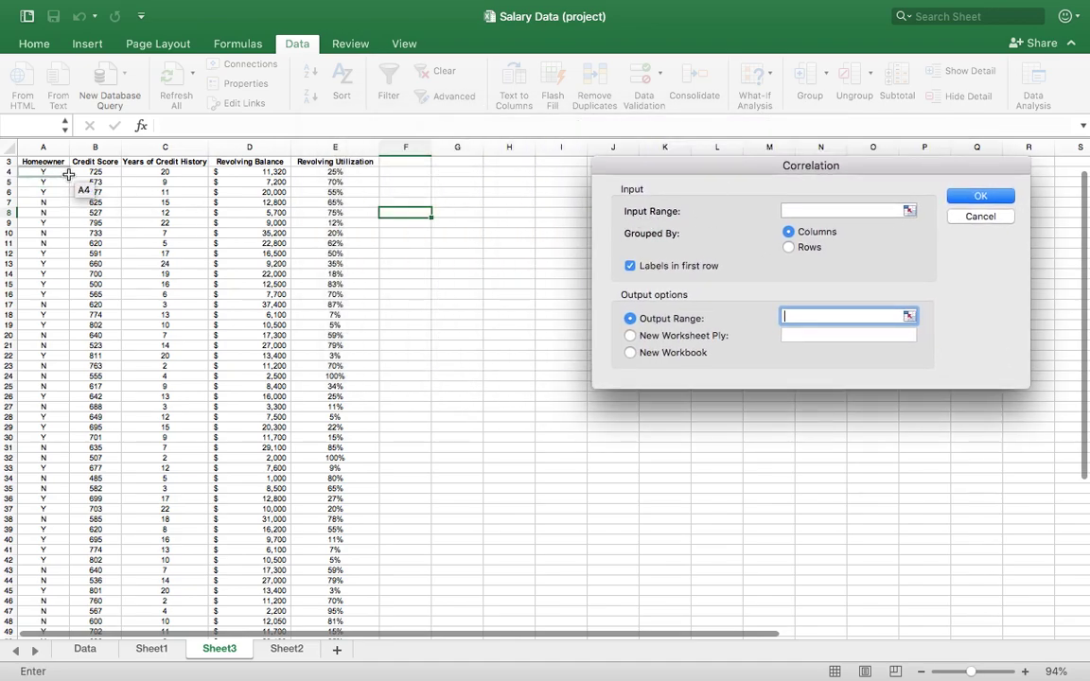
drag(95, 162, 353, 585)
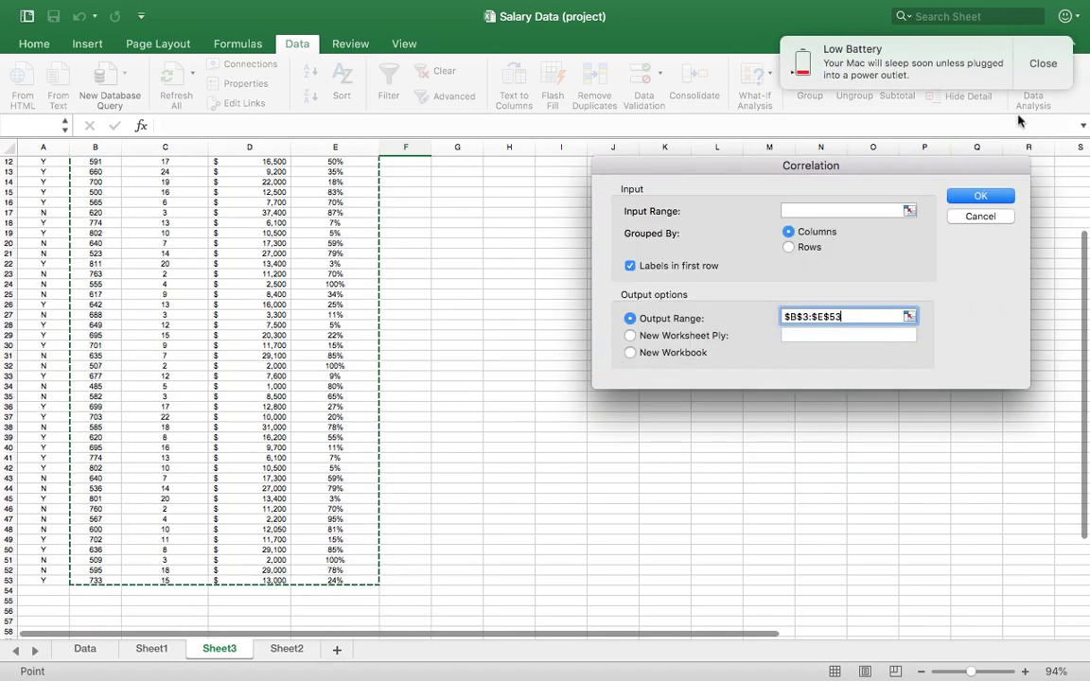
click(1043, 63)
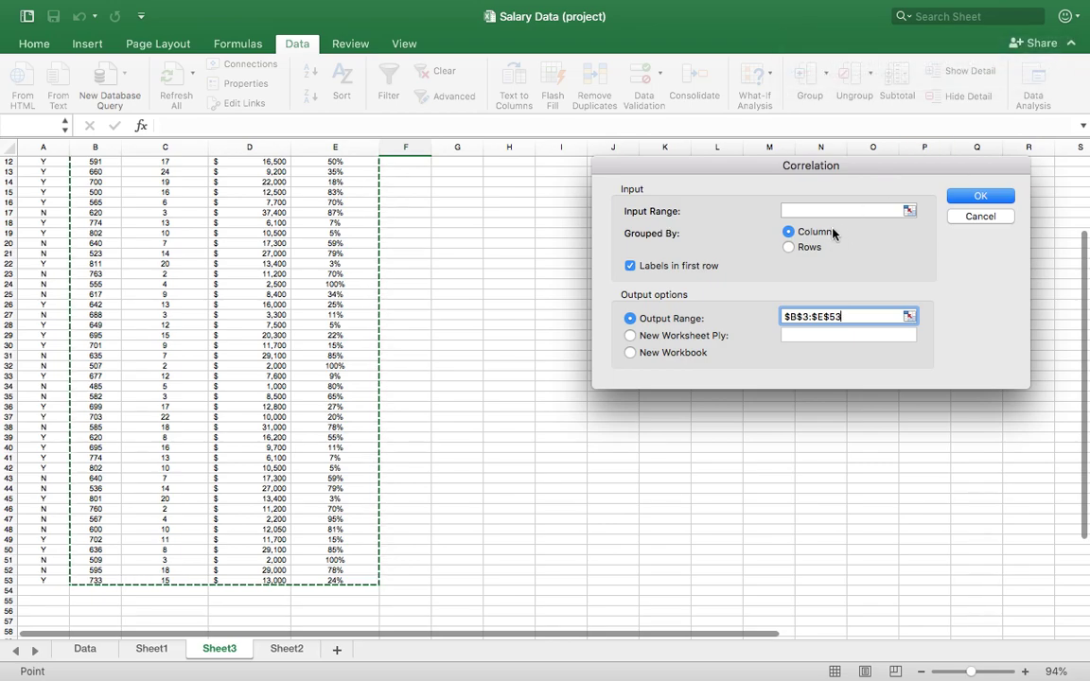
drag(842, 317, 764, 321)
key(BackSpace)
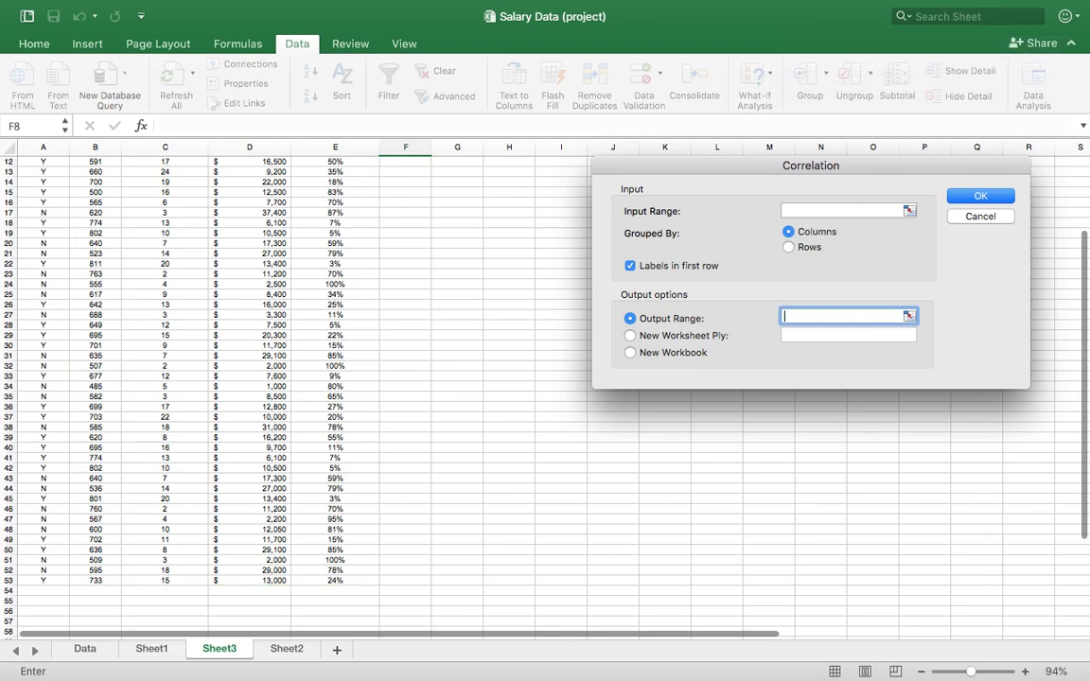
Step: Set the correlation input range to B3:E53, covering Credit Score through Revolving Utilization with their headers
click(814, 214)
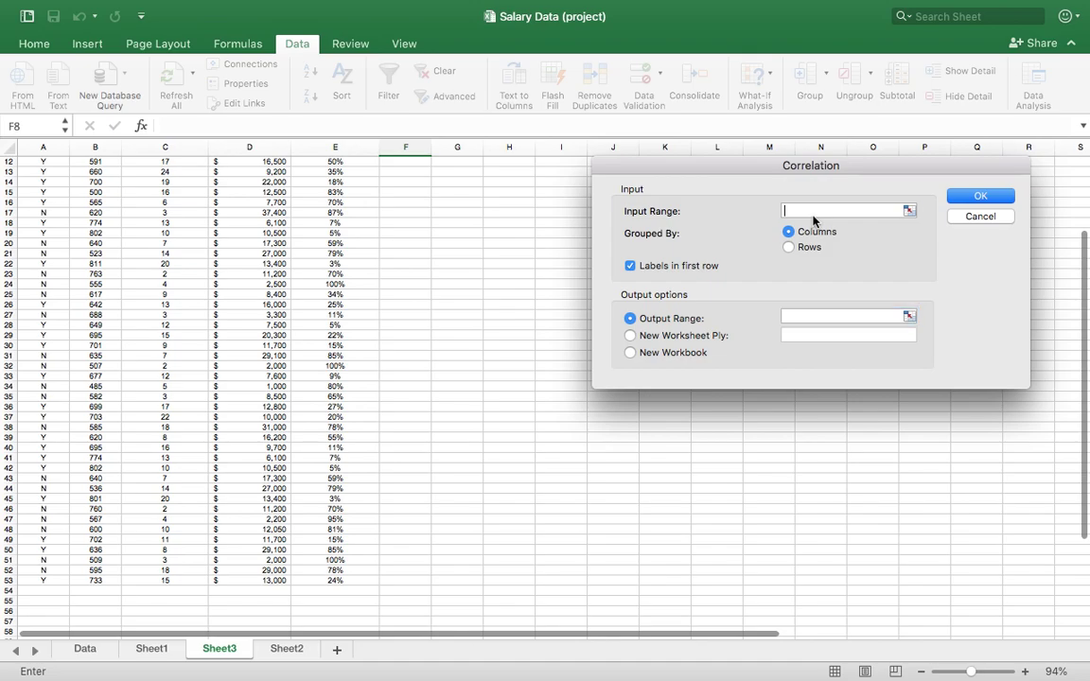
scroll(365, 332, up, 5)
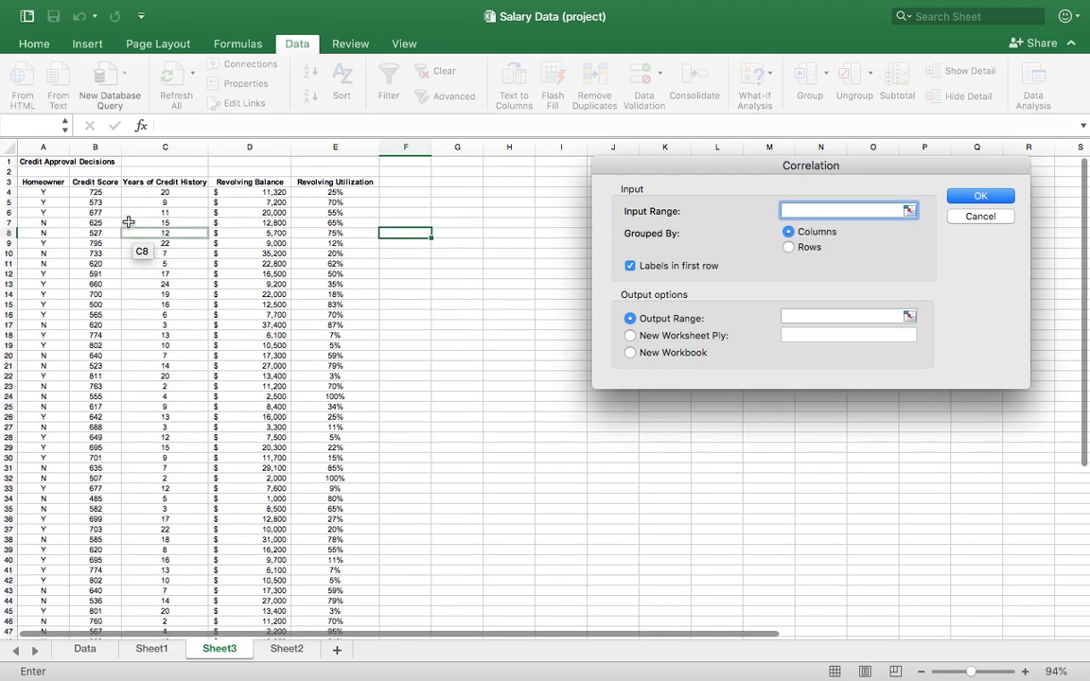
drag(108, 182, 353, 536)
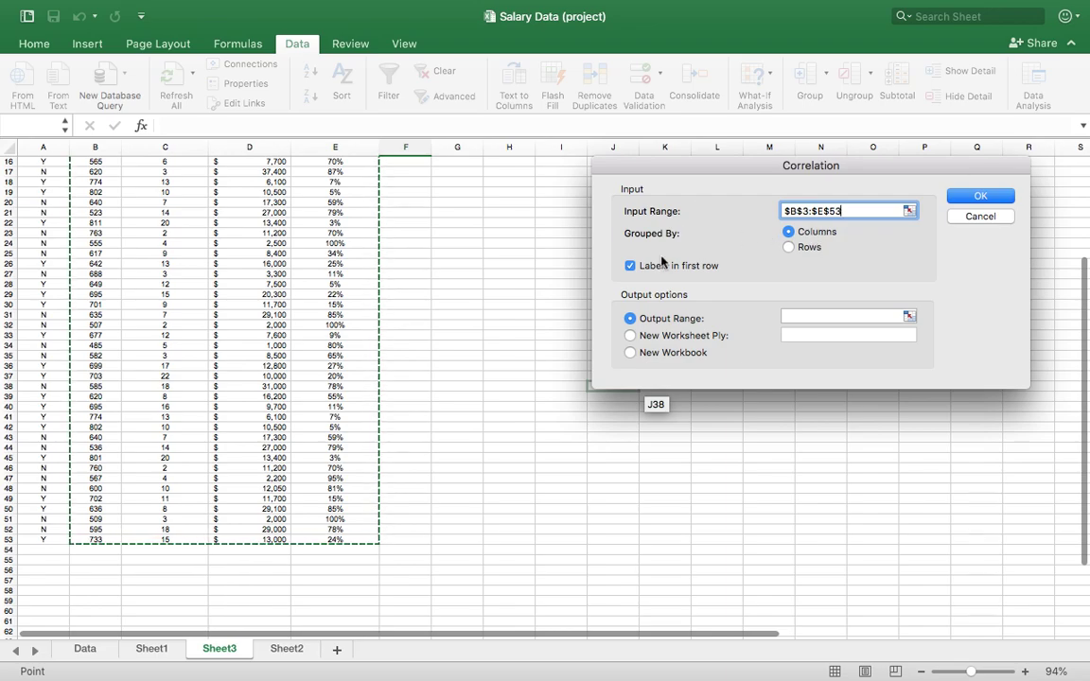
scroll(338, 343, up, 5)
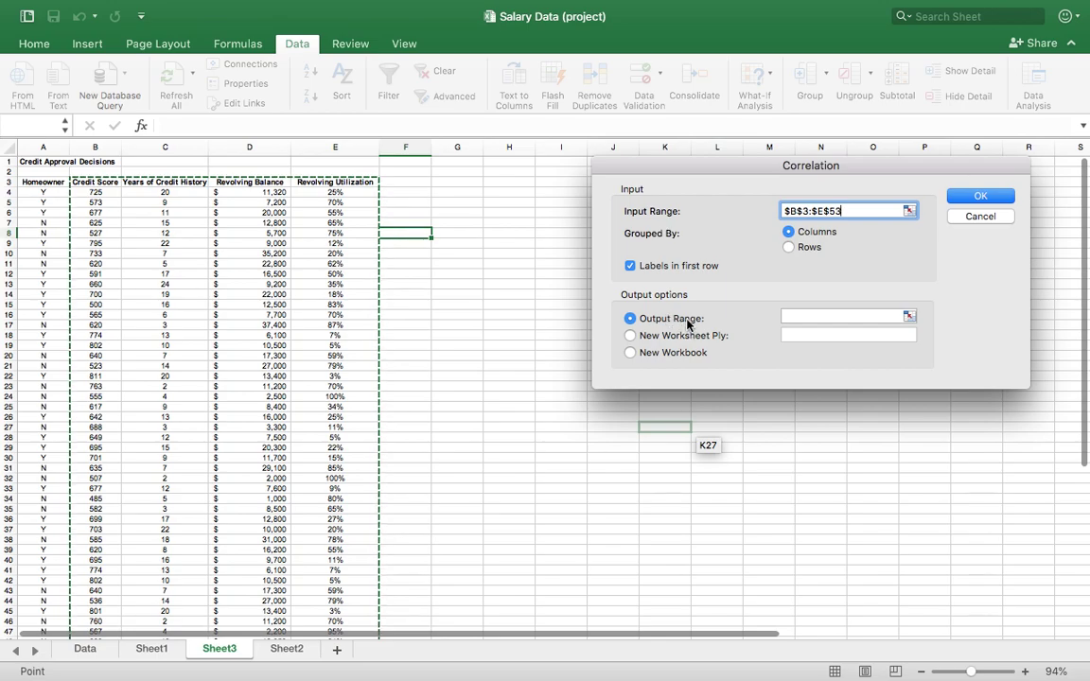
Step: Set the correlation output range to cell F11, run the analysis and bring the resulting matrix into view
click(795, 315)
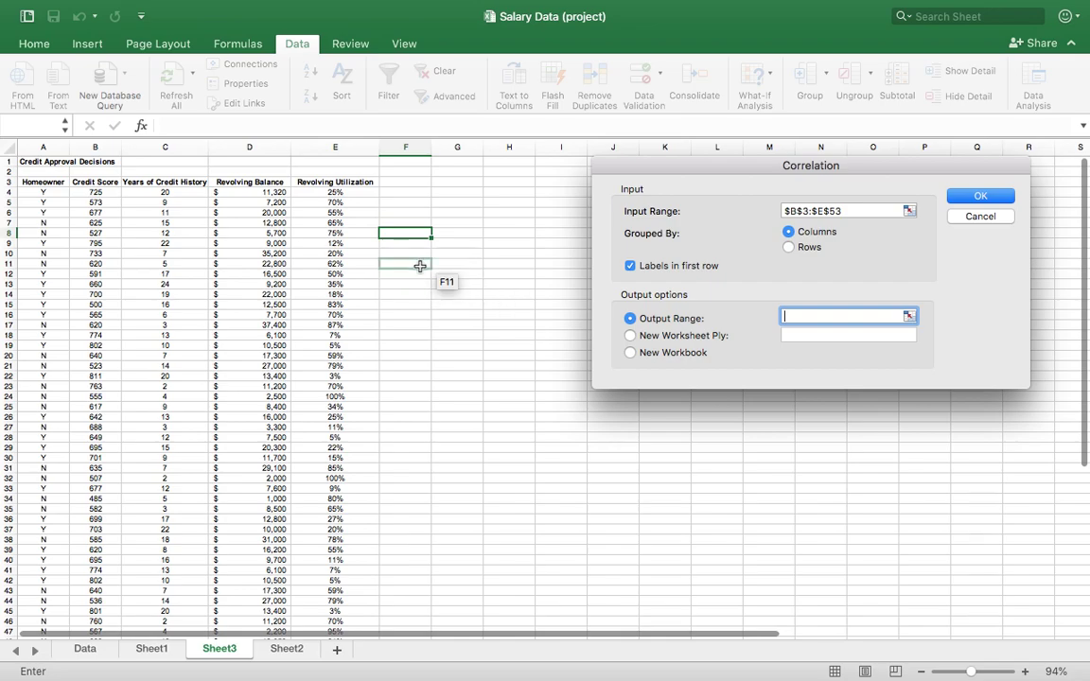
click(420, 266)
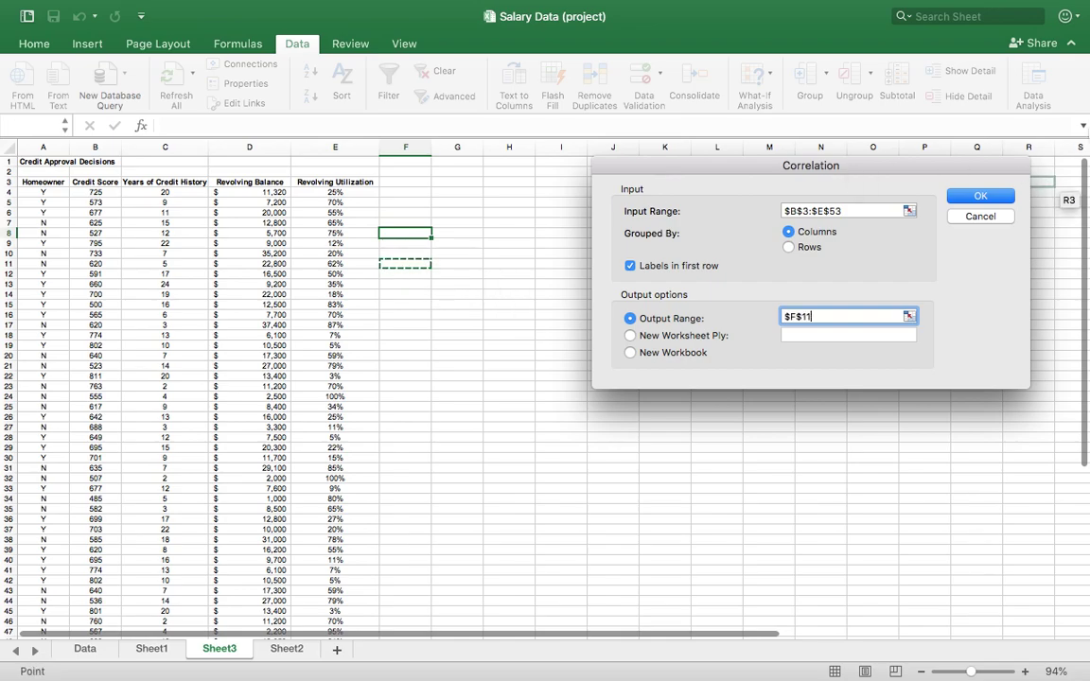
click(979, 196)
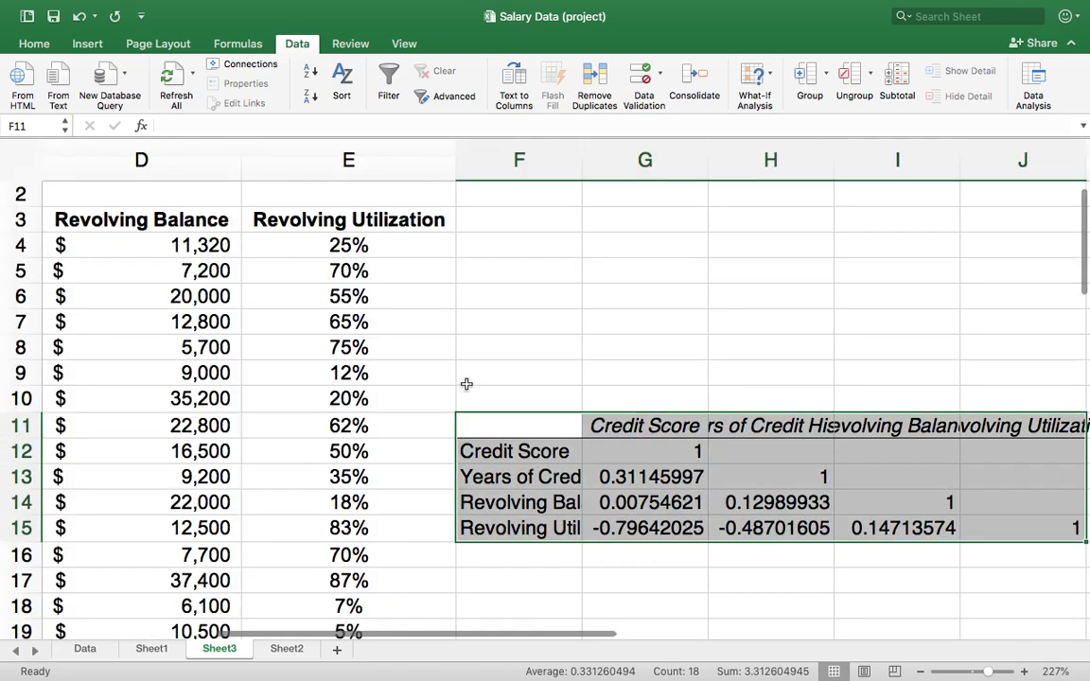
click(494, 384)
scroll(590, 384, right, 2)
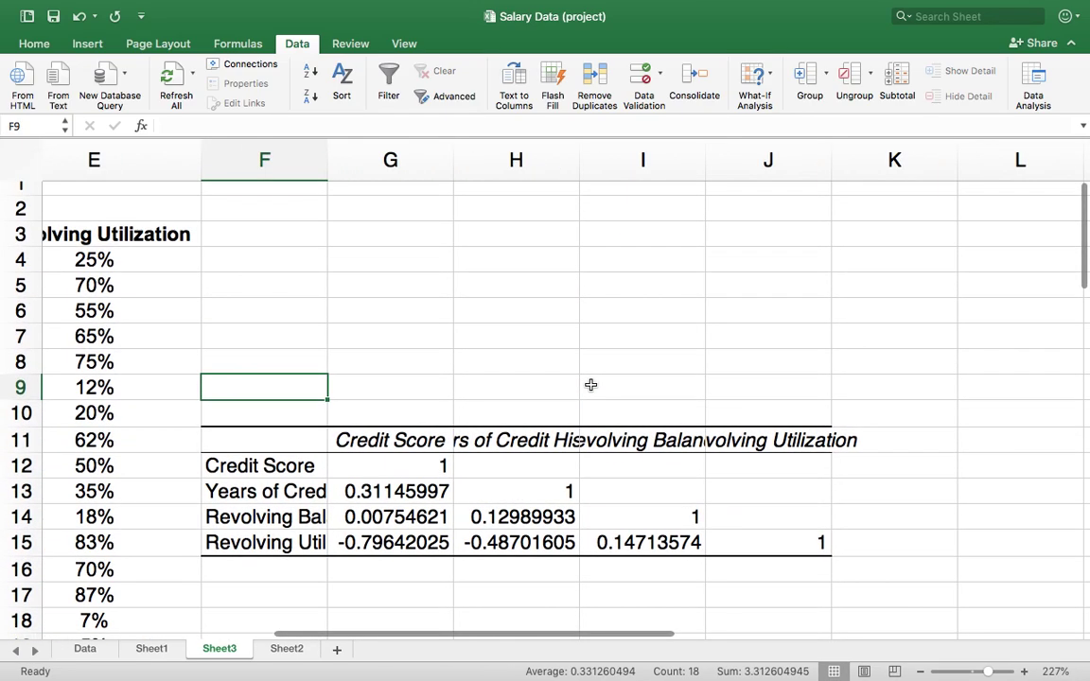
Step: Widen columns G through J so that the full variable headings of the correlation matrix fit
drag(455, 151, 536, 154)
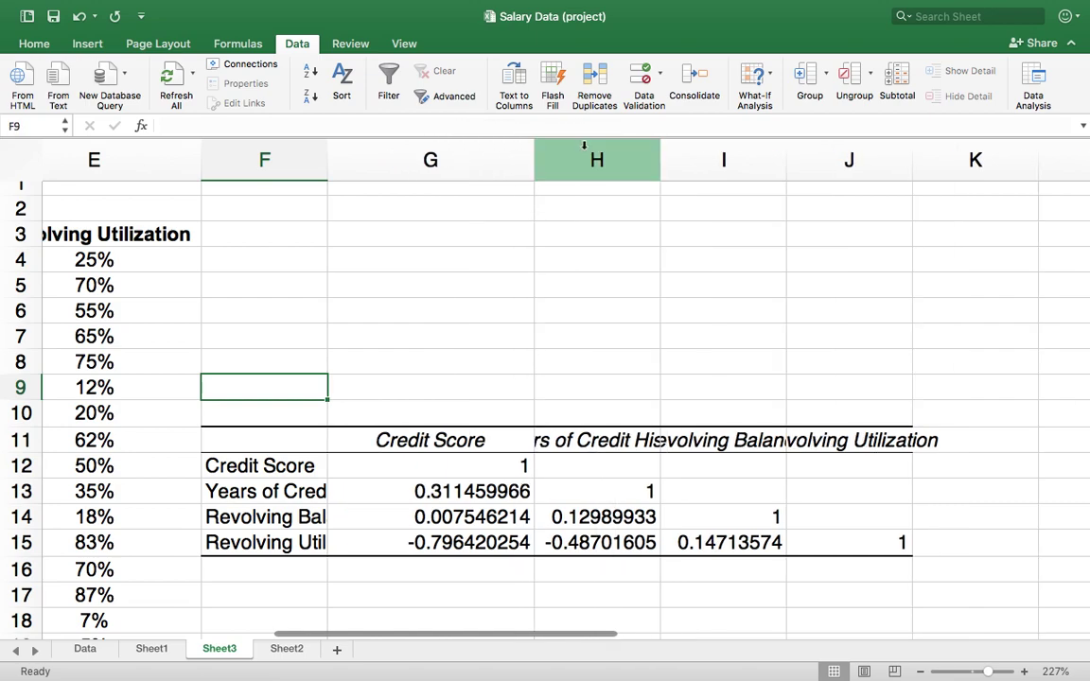
drag(659, 154, 769, 165)
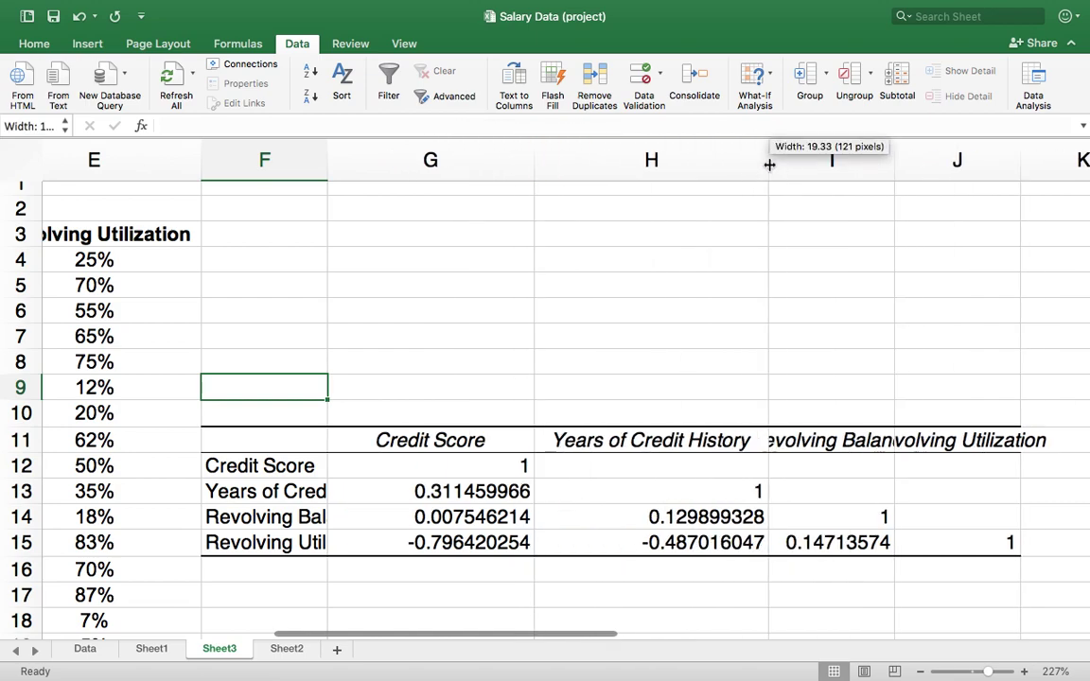
drag(895, 155, 1055, 169)
scroll(834, 192, right, 3)
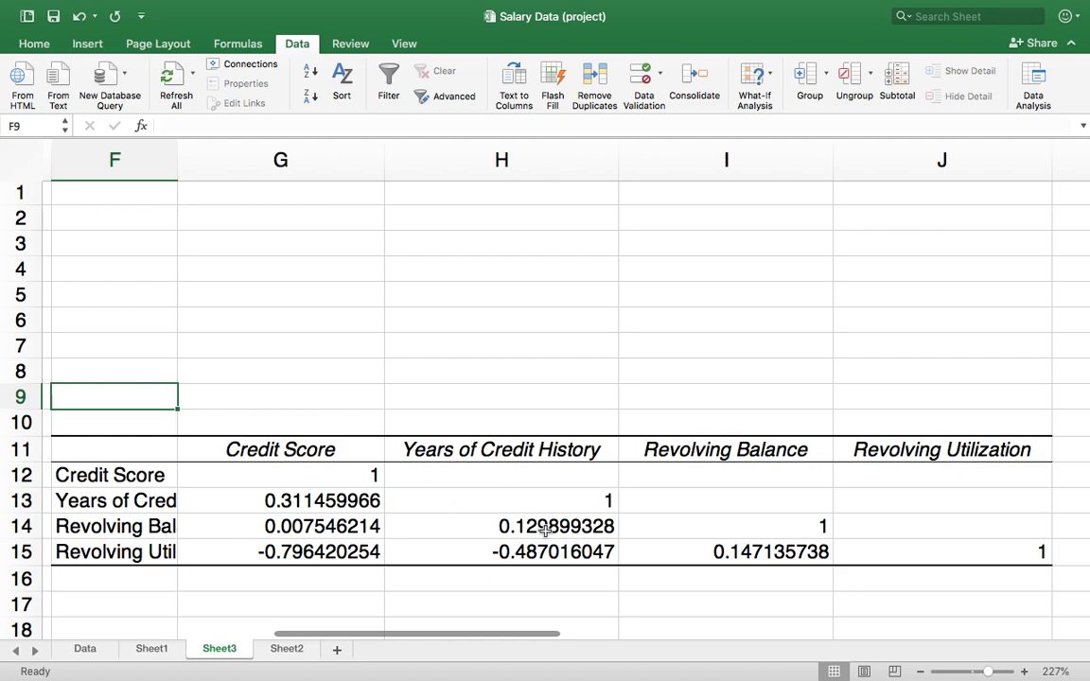
Step: Label Years of Credit History, Revolving Balance and Revolving Utilization as IV1, IV2 and IV3 in cells H10, I10 and J10
click(497, 422)
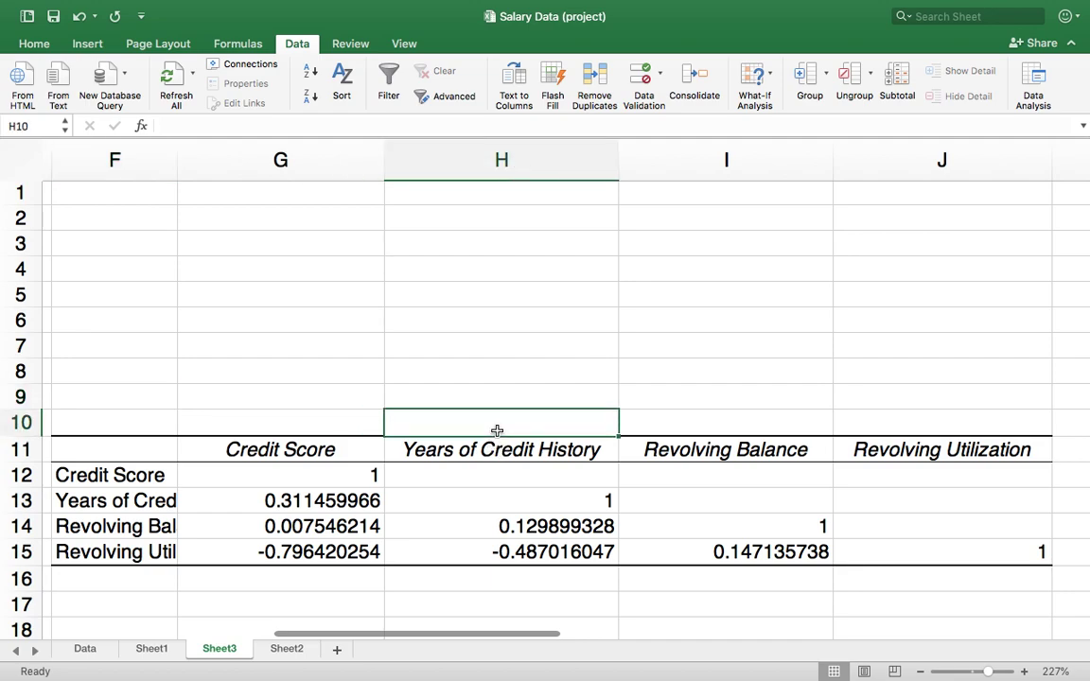
text(IV1)
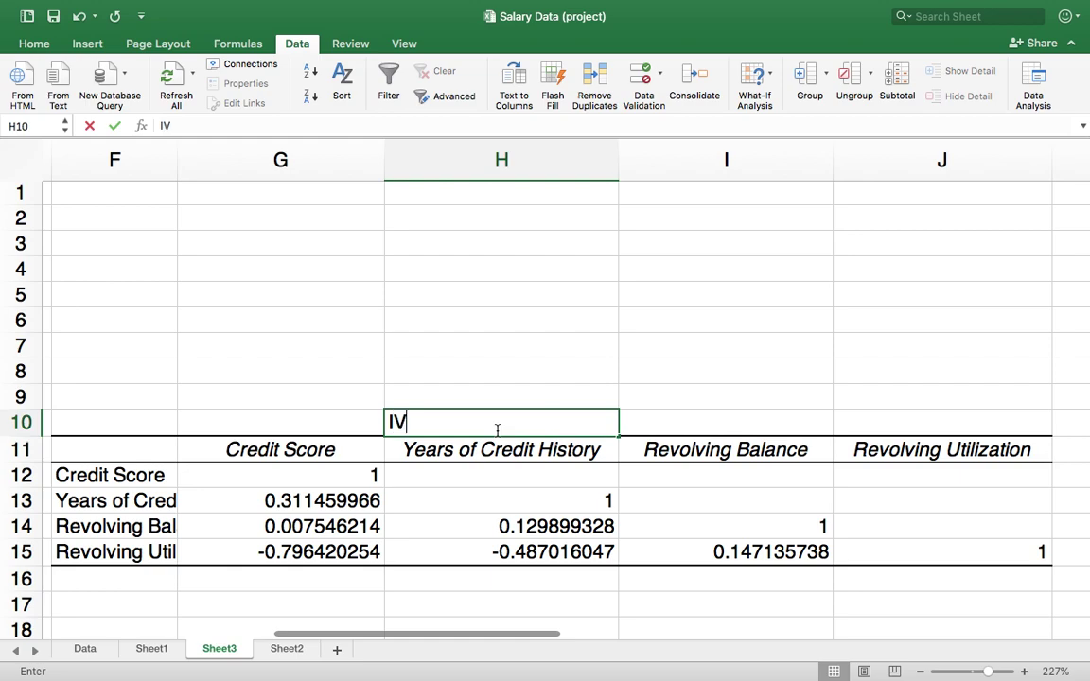
click(734, 420)
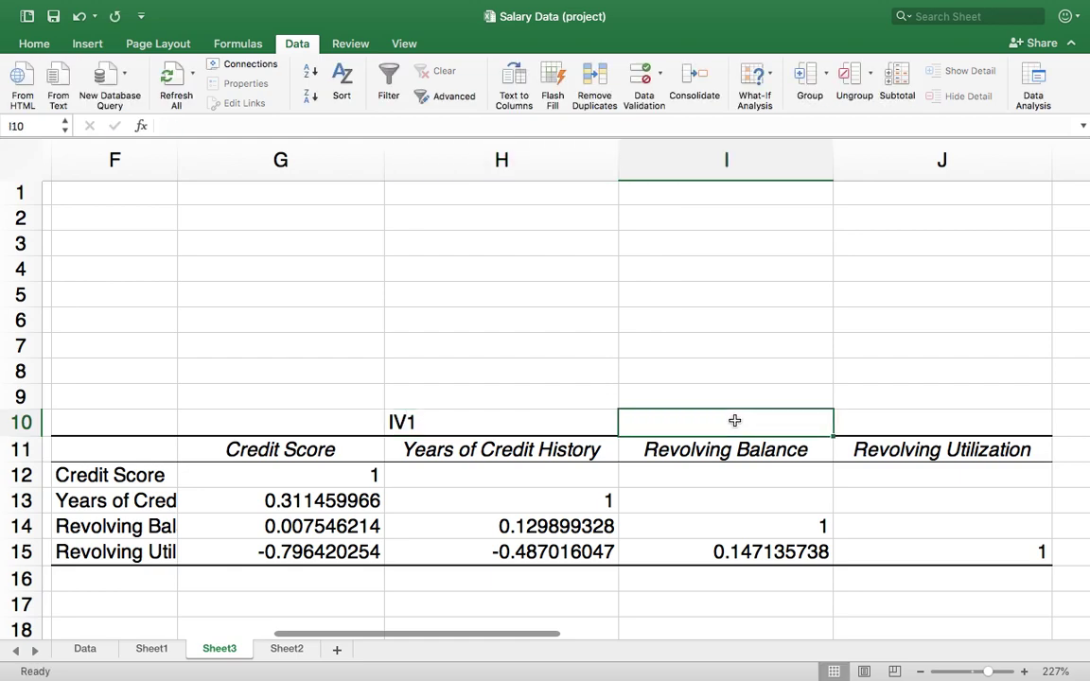
text(IV2)
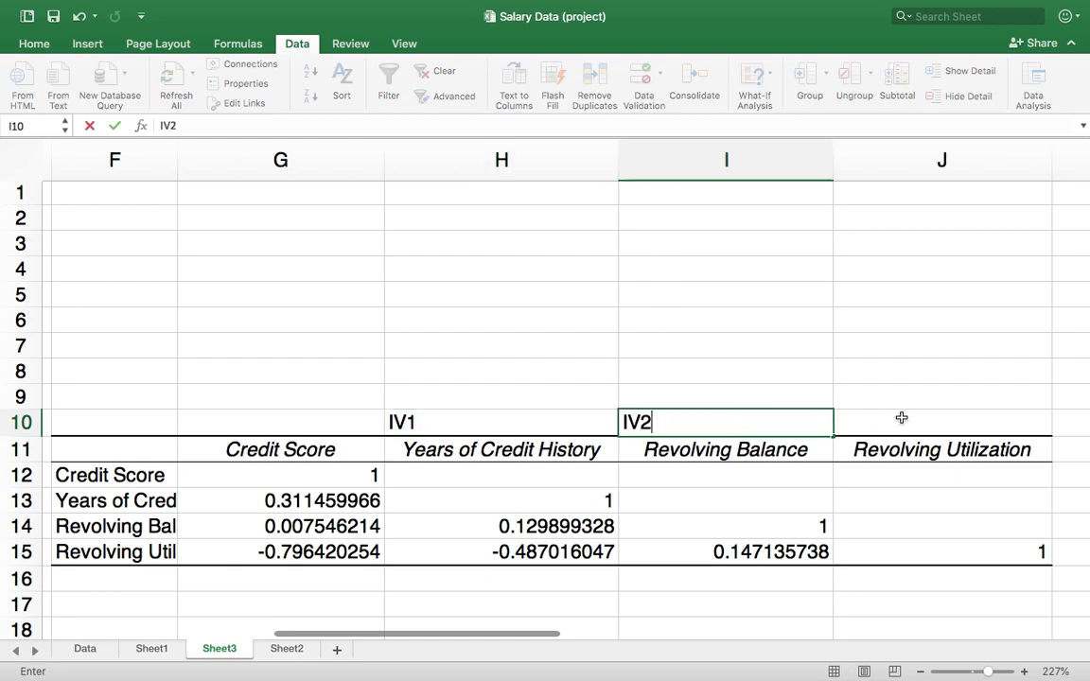
click(906, 417)
text(I)
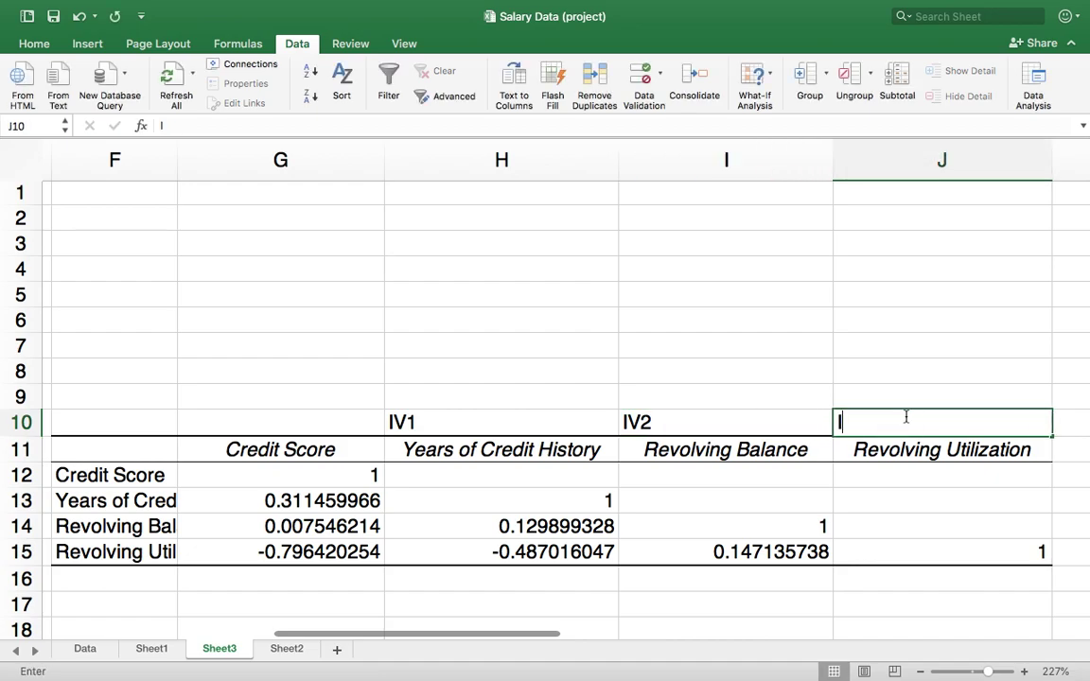
text(V3)
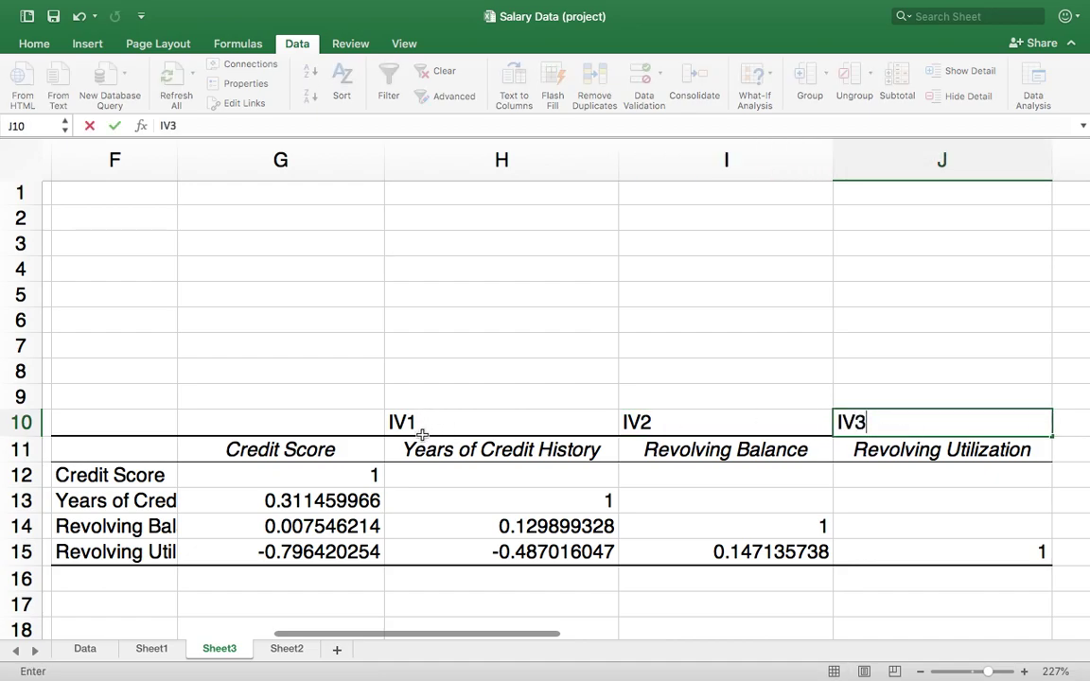
scroll(427, 432, left, 2)
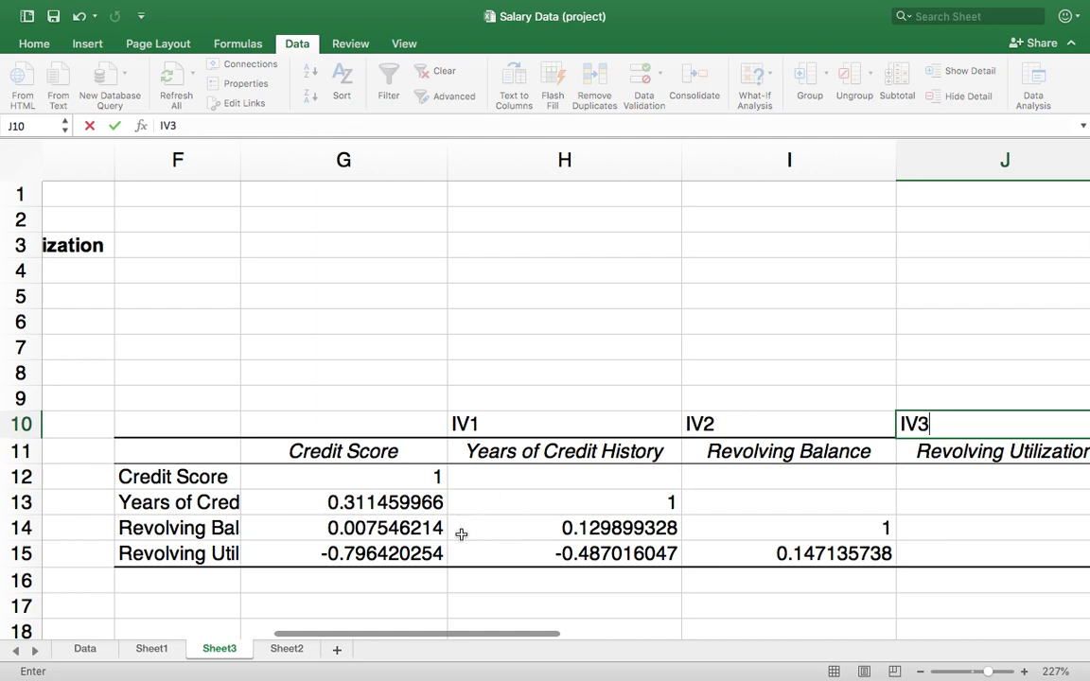
click(533, 511)
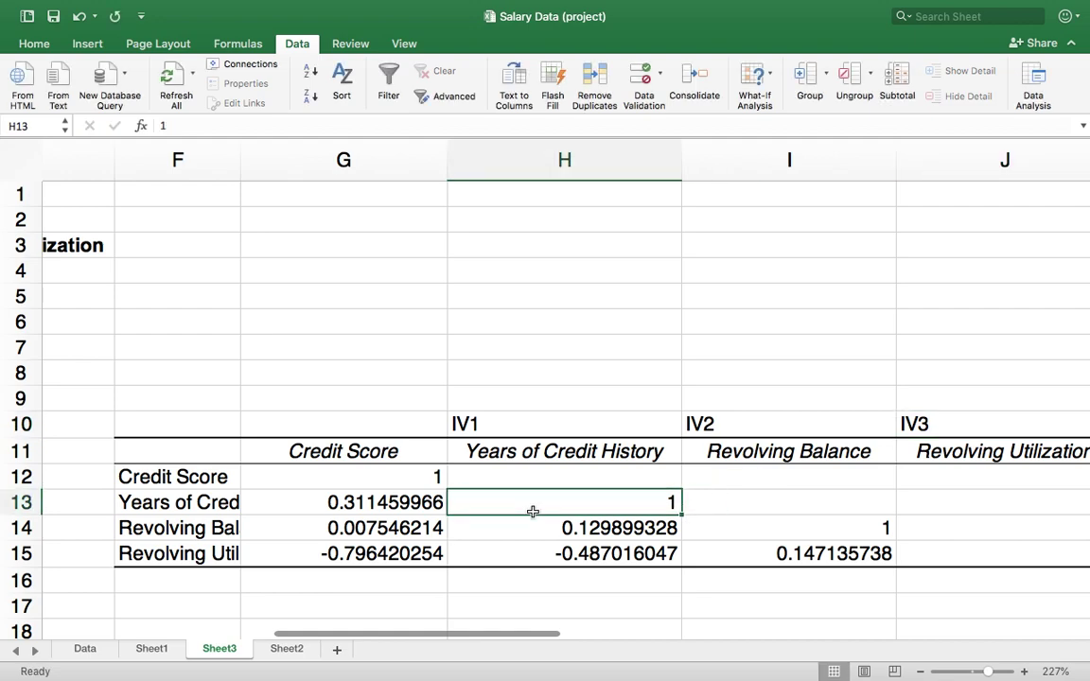
Step: Examine the correlations between the pairs of independent variables in cells H14, H15 and I15 against their row and column headings
click(565, 458)
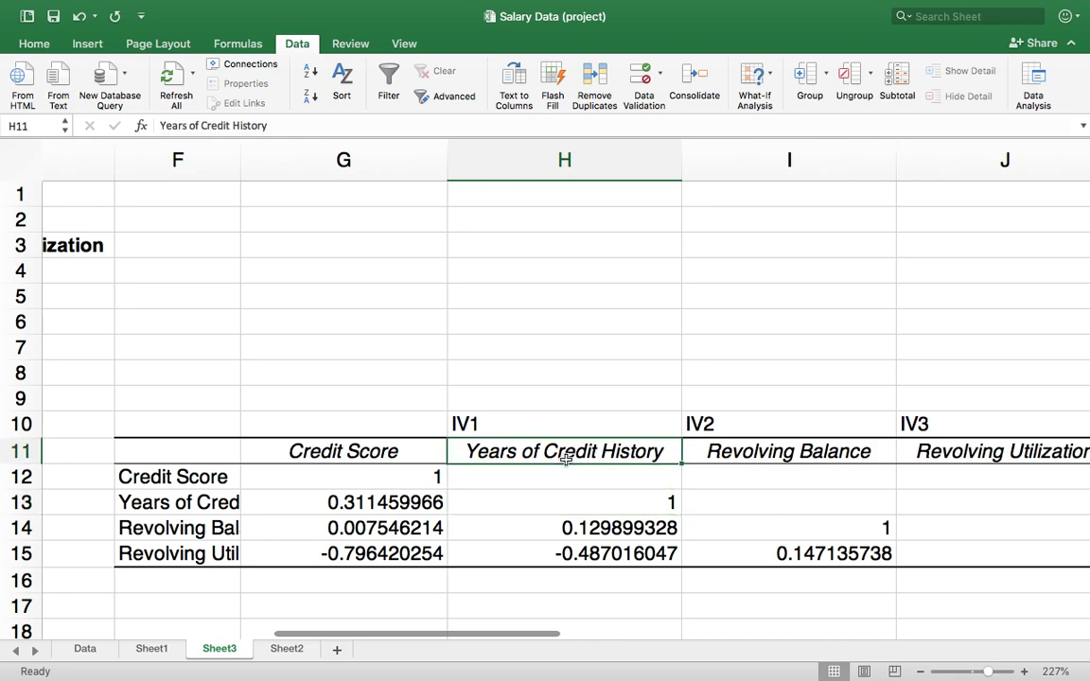
click(569, 530)
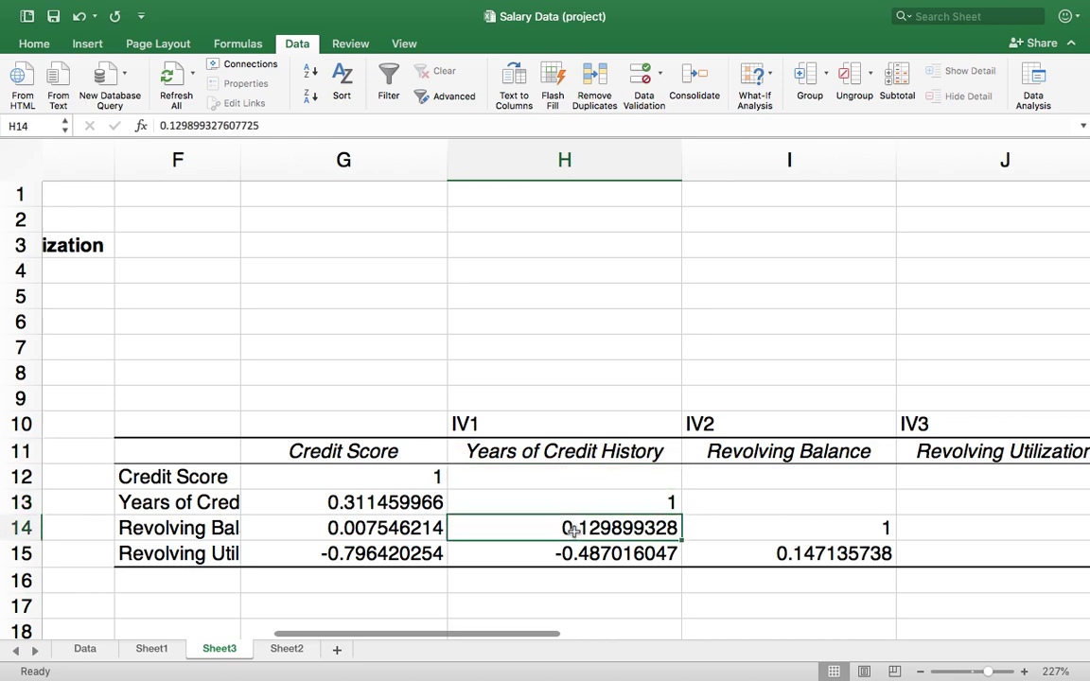
click(227, 532)
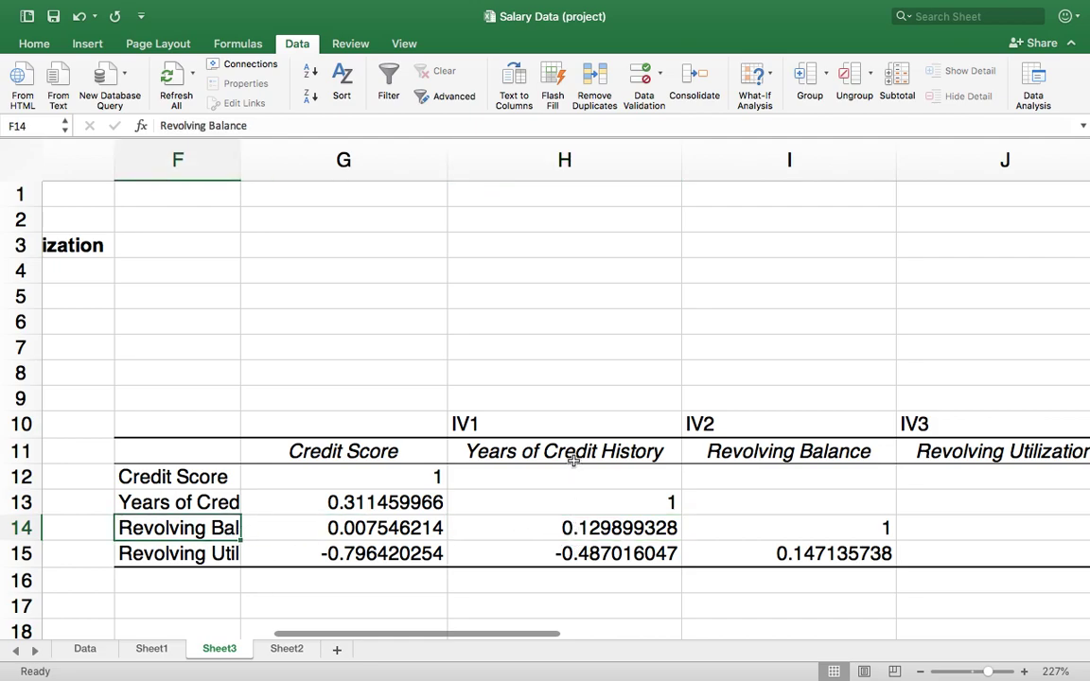
click(571, 559)
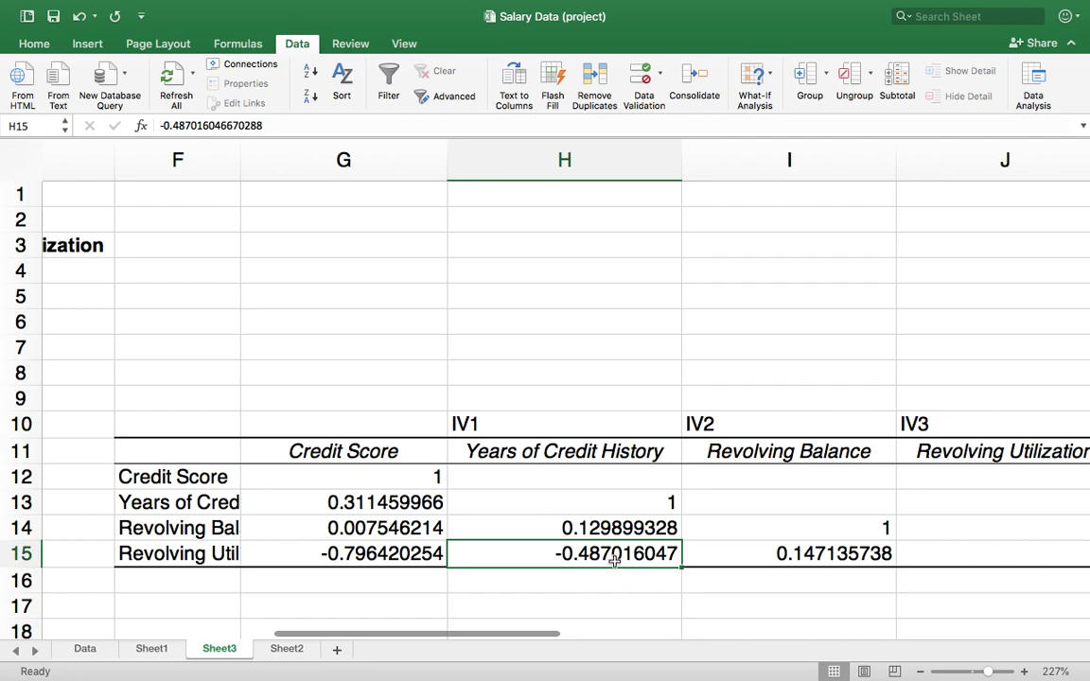
scroll(615, 561, right, 5)
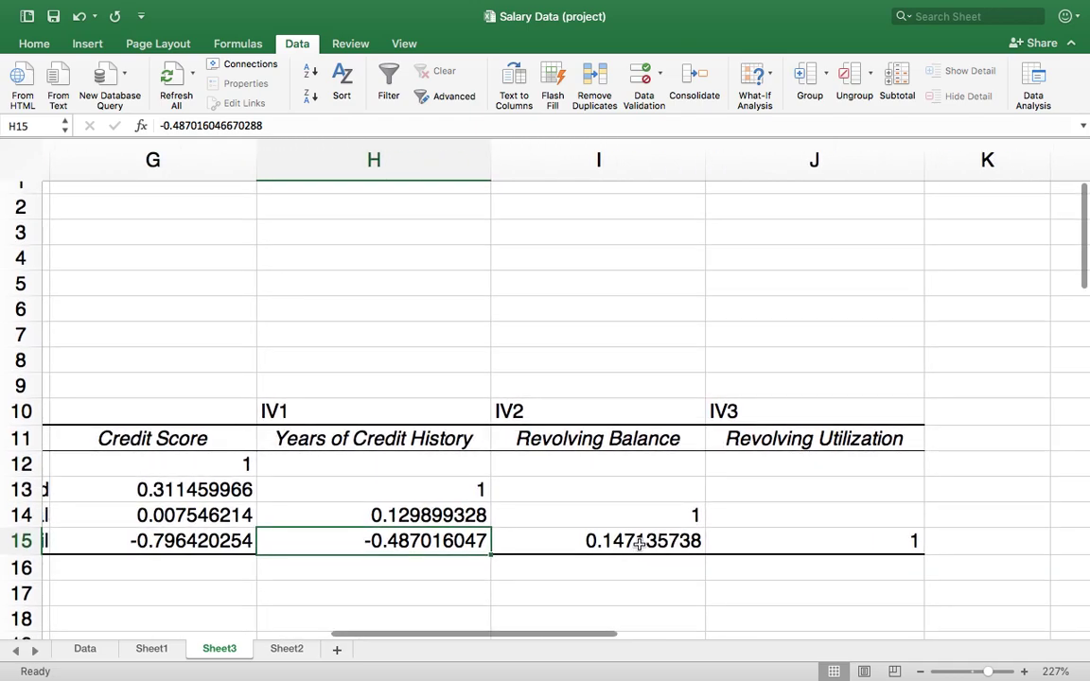
click(639, 544)
click(433, 543)
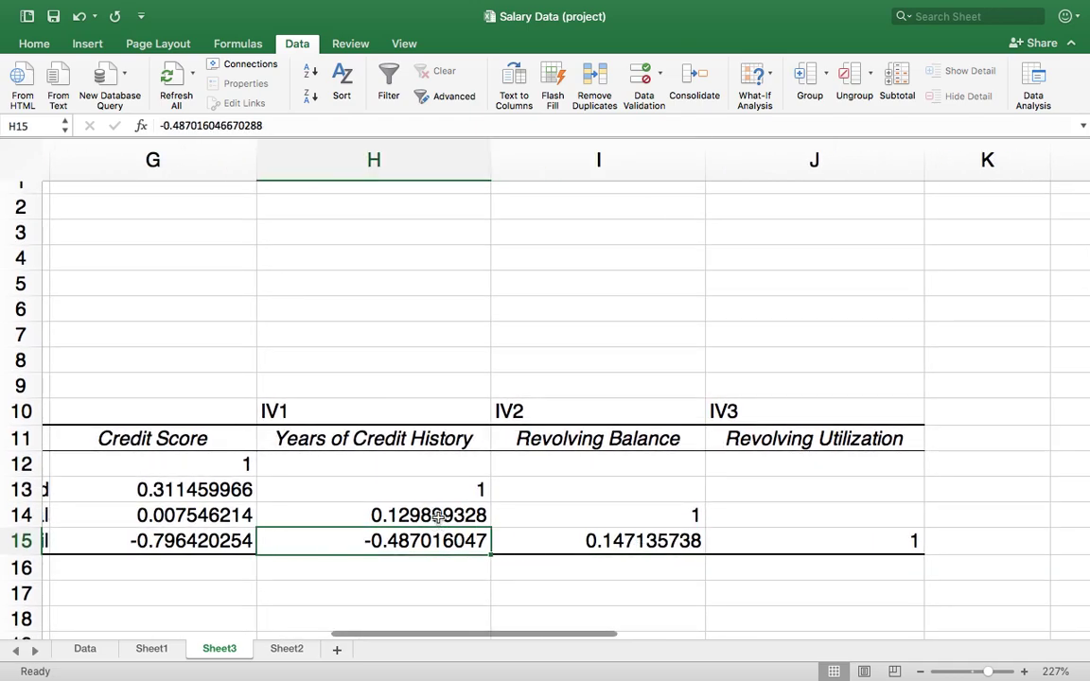
click(439, 516)
click(428, 539)
click(553, 541)
scroll(560, 541, left, 3)
scroll(561, 539, down, 2)
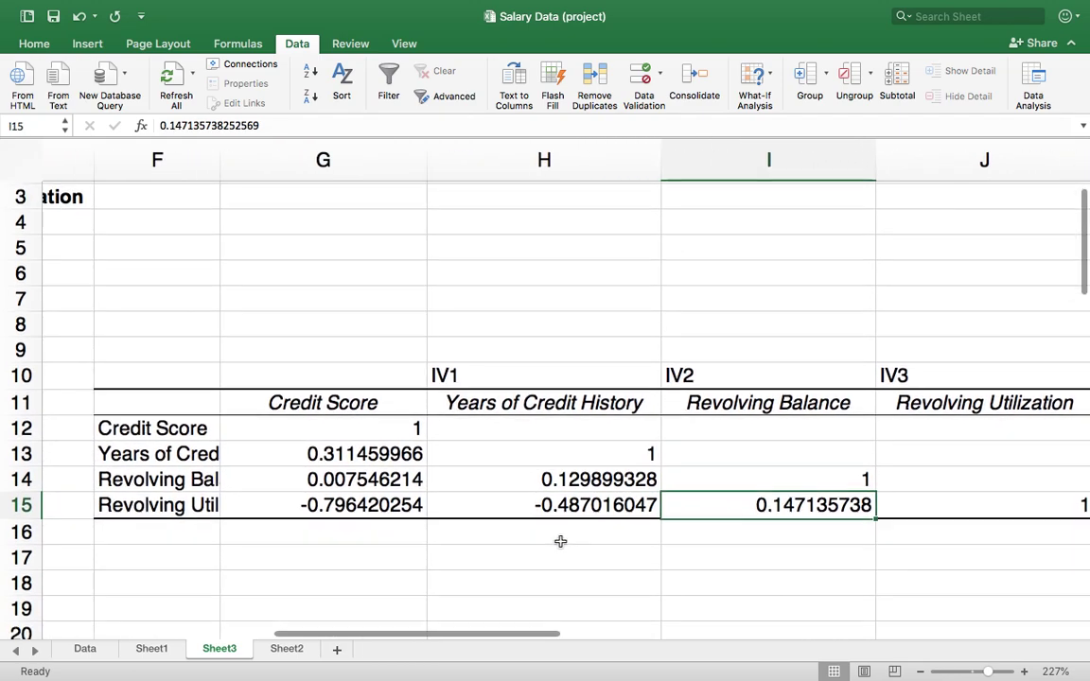
Step: Highlight the correlations between the independent variables, cells H14, H15 and I15, with an orange fill
click(557, 478)
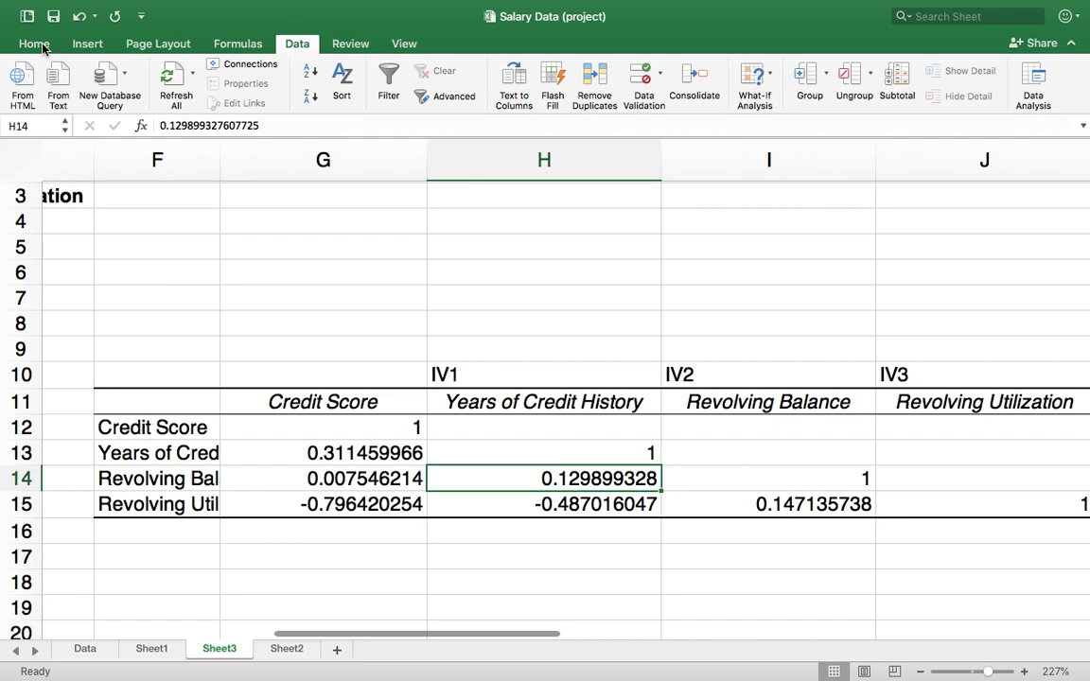
click(38, 45)
click(36, 43)
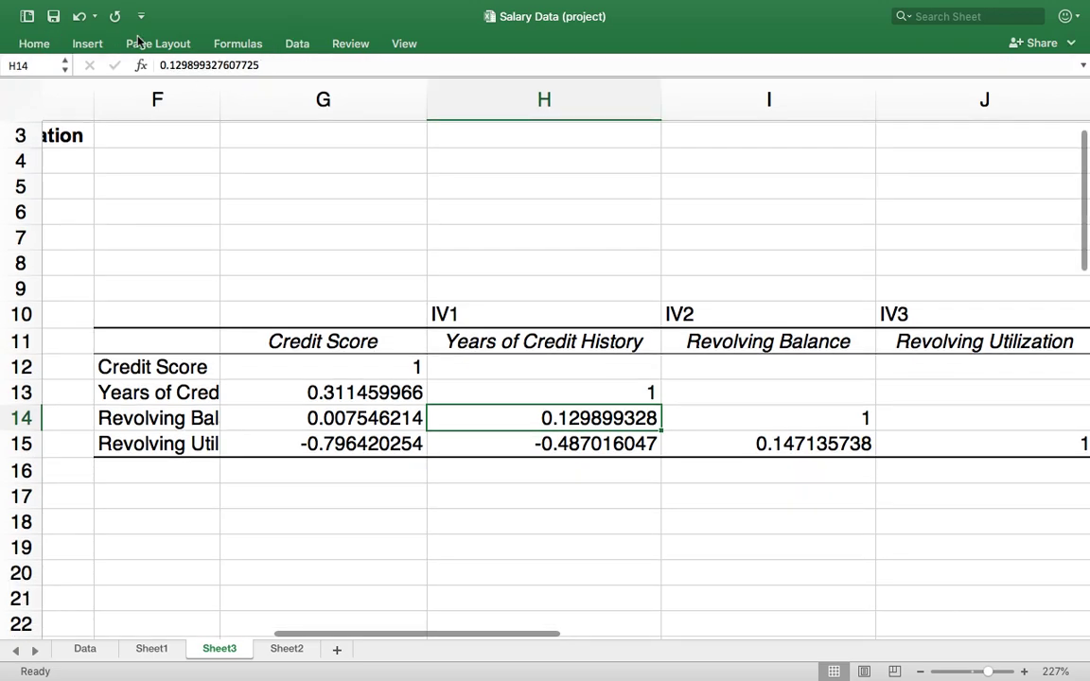
double_click(22, 39)
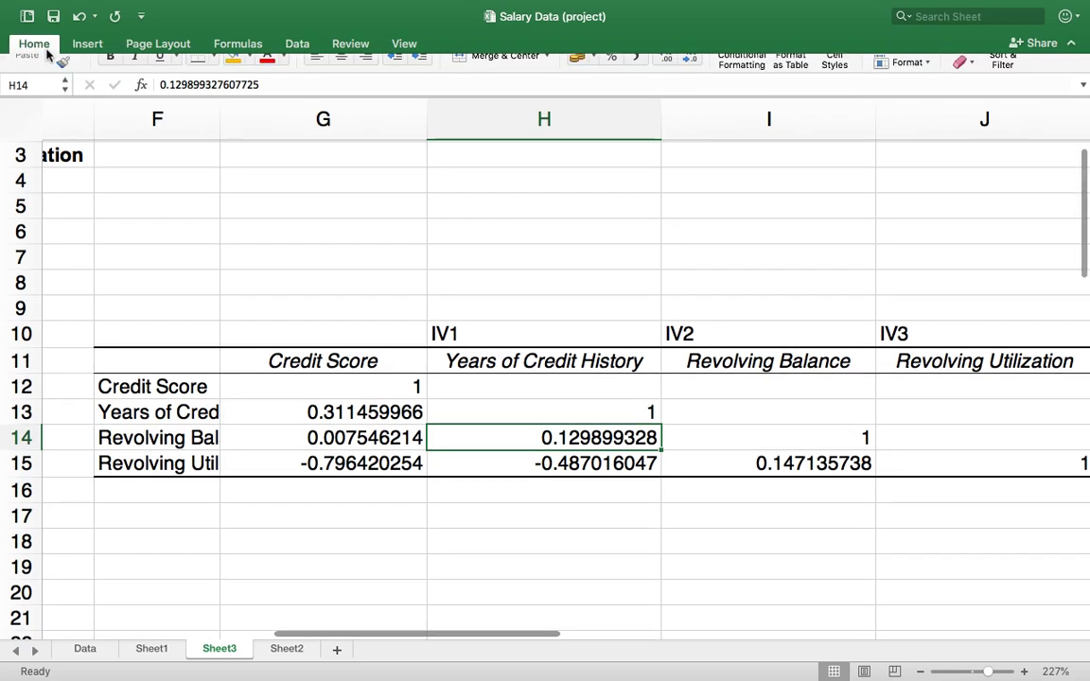
click(231, 97)
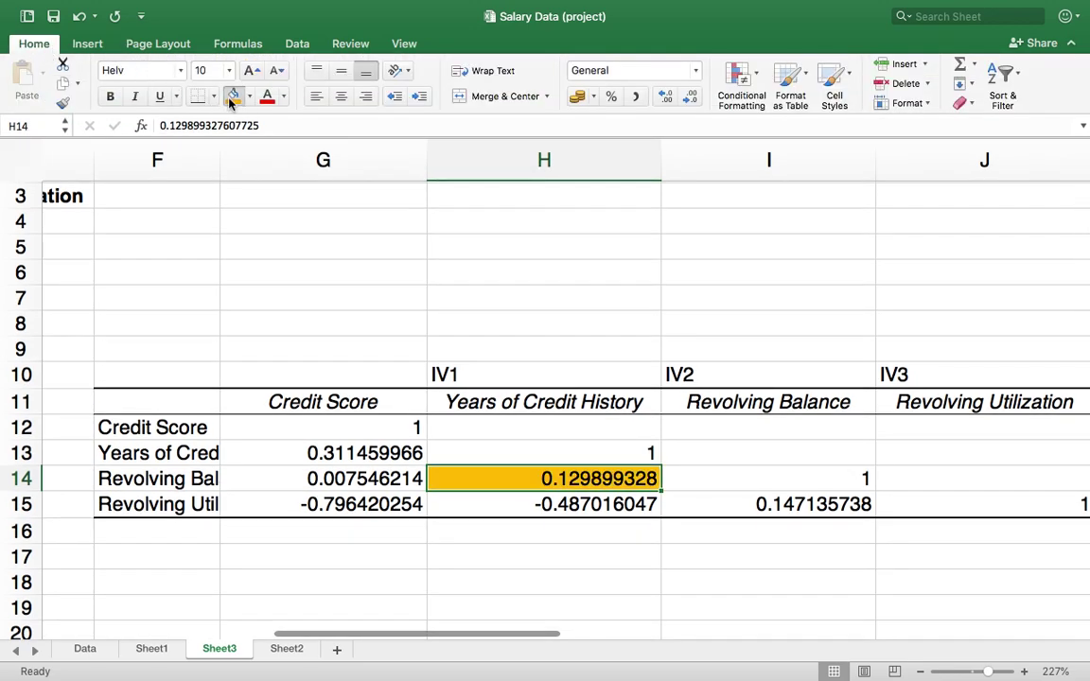
click(539, 506)
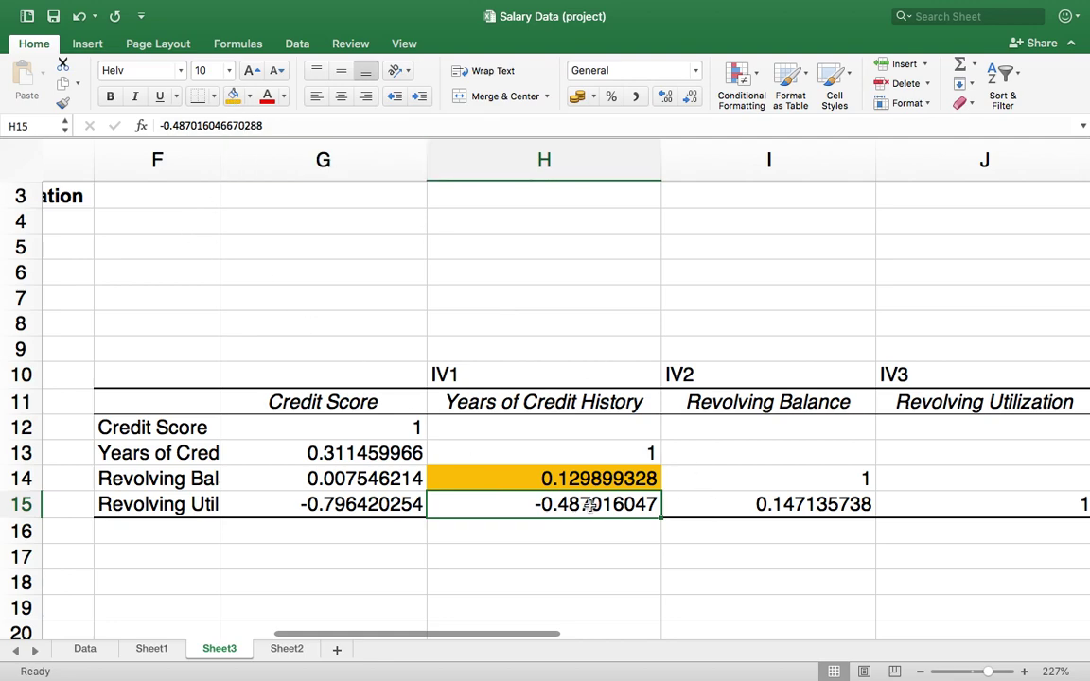
click(232, 98)
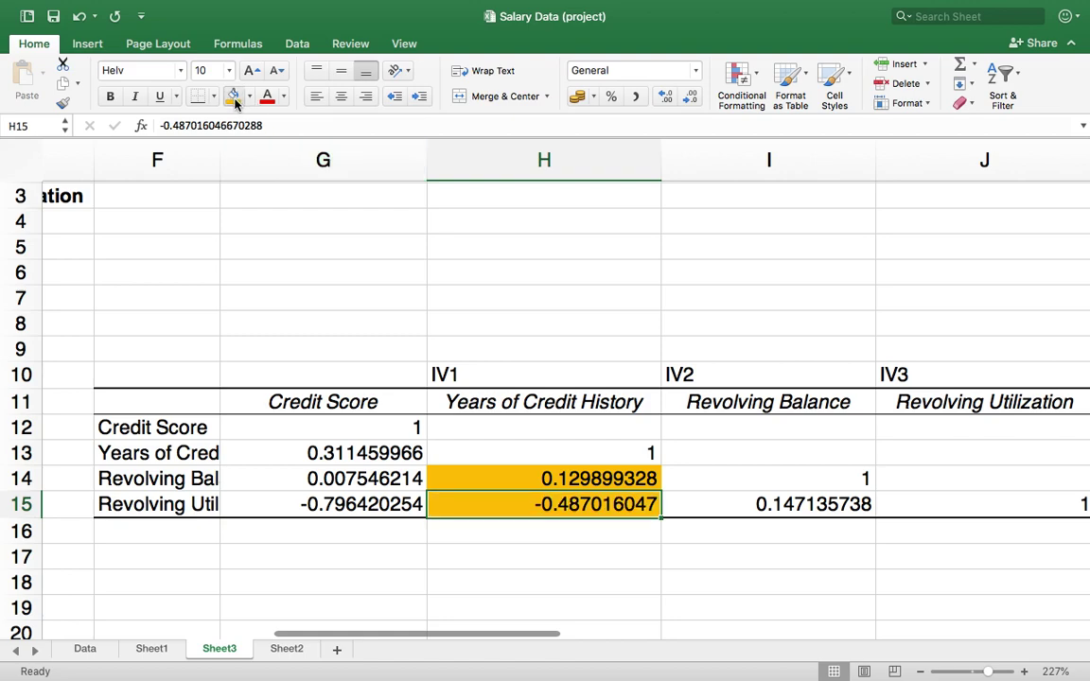
click(743, 507)
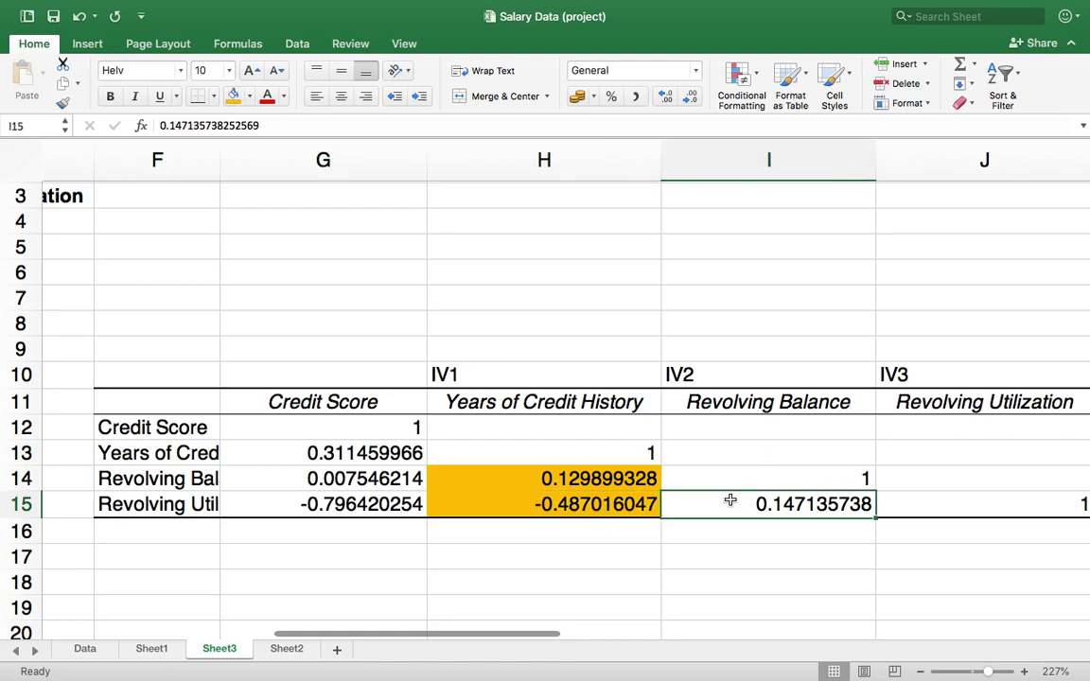
click(233, 98)
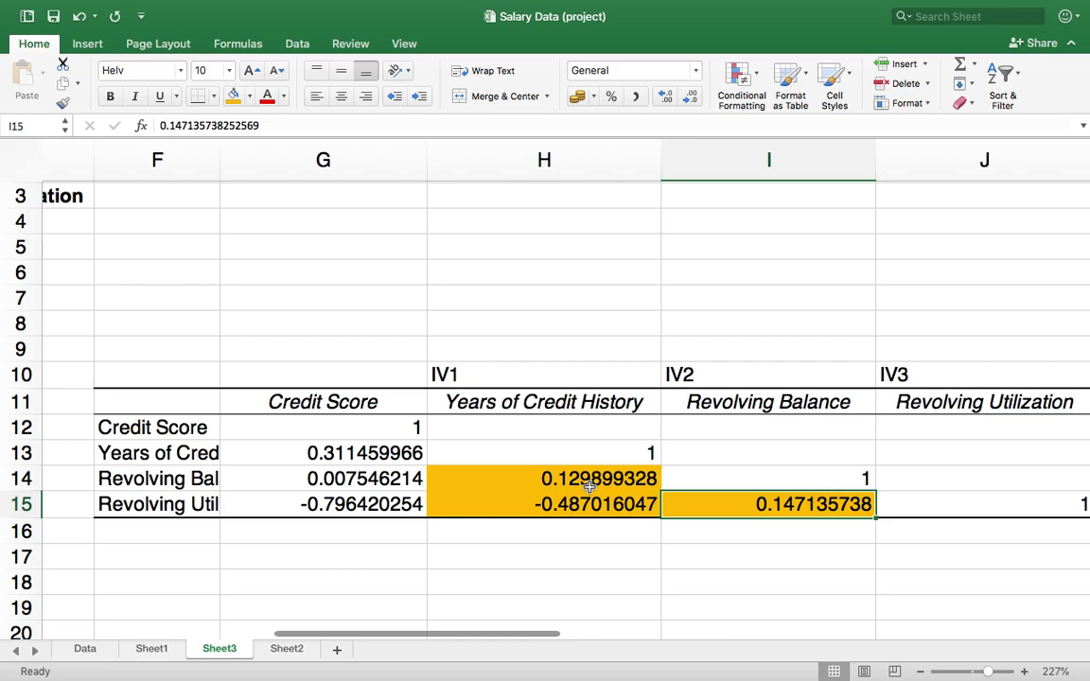
scroll(589, 486, left, 10)
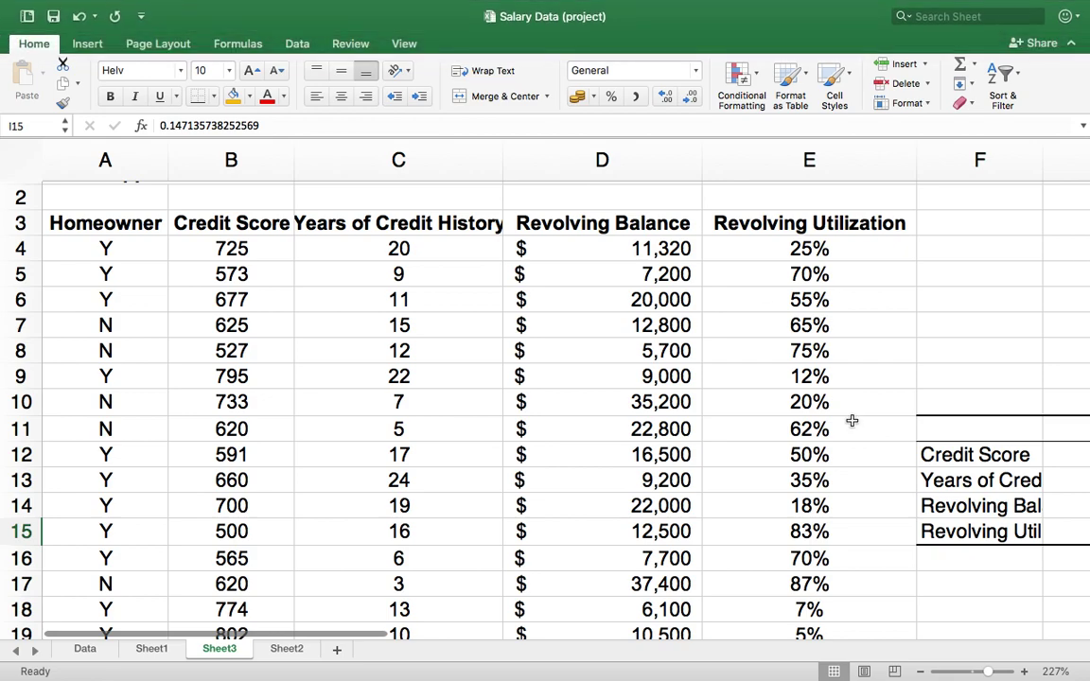
key(ctrl+super+f)
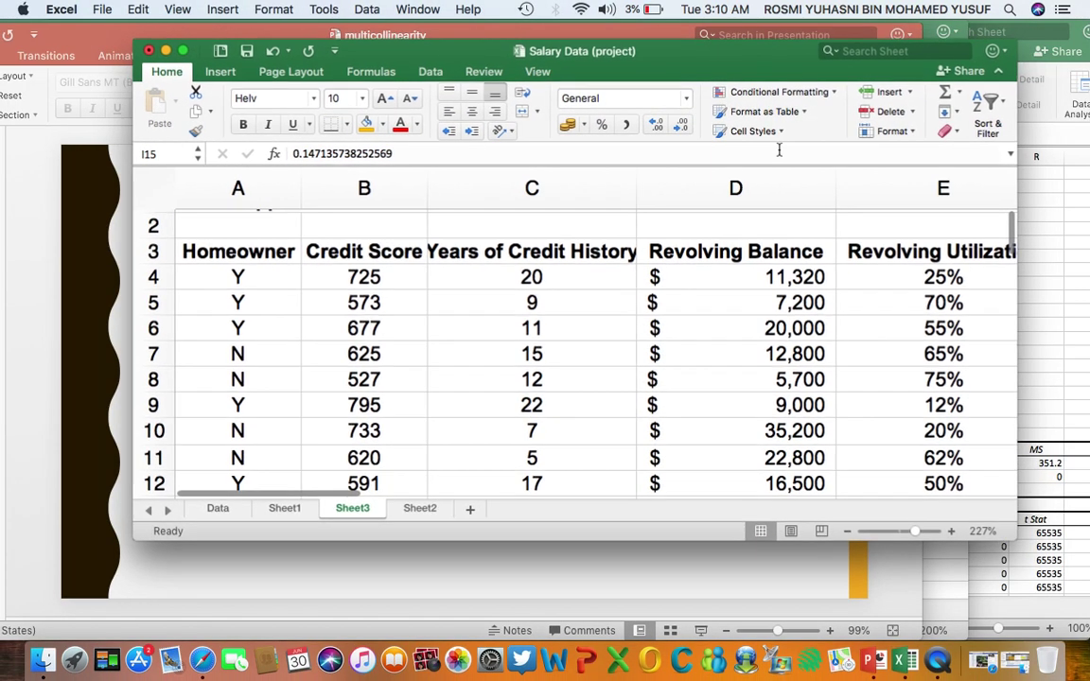
click(942, 658)
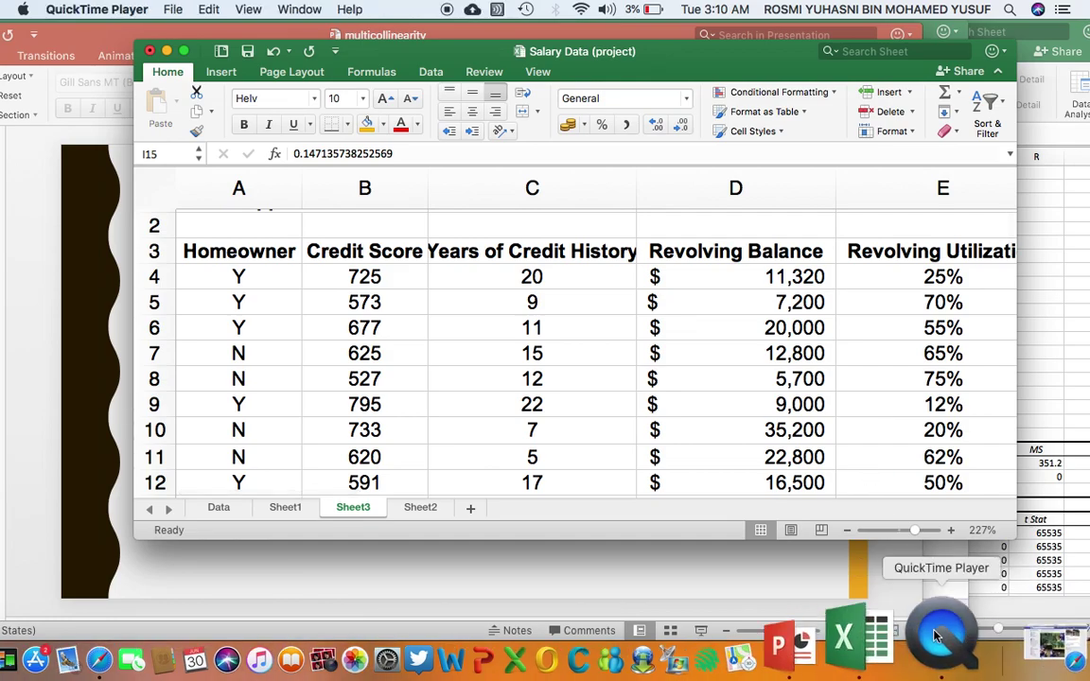